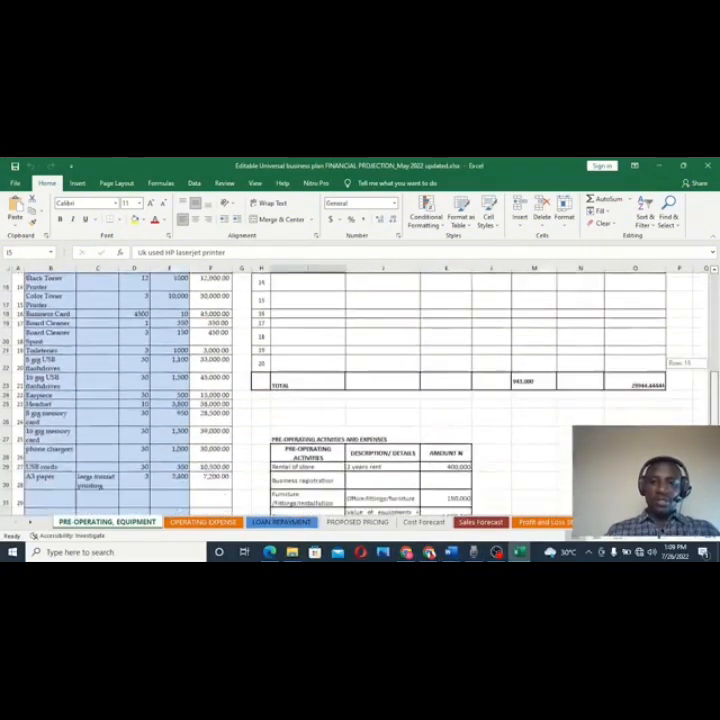
Step: Look through the workbook's sheets from OPERATING EXPENSE to the profile sheet, and review the loan repayment schedule
{"action": "left_click", "coordinate": [224, 524]}
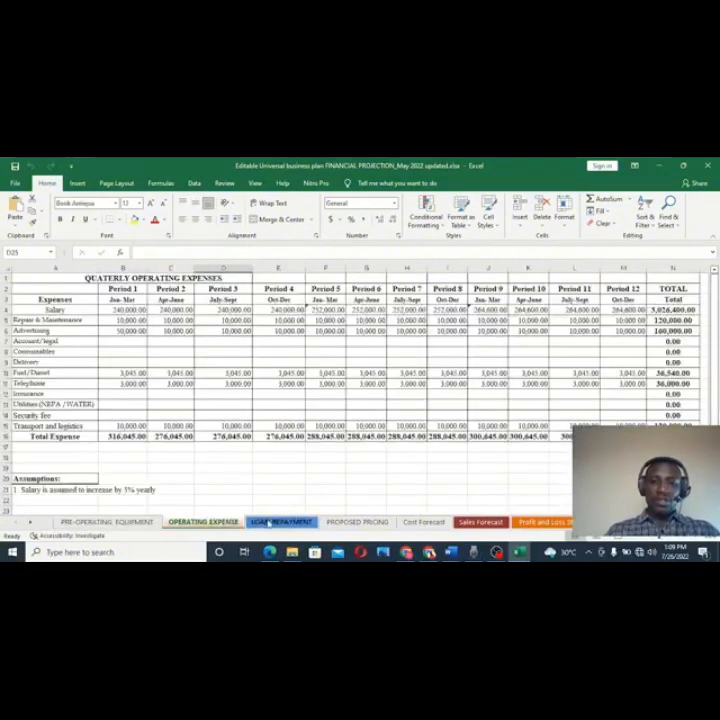
{"action": "left_click", "coordinate": [268, 523]}
{"action": "left_click", "coordinate": [357, 522]}
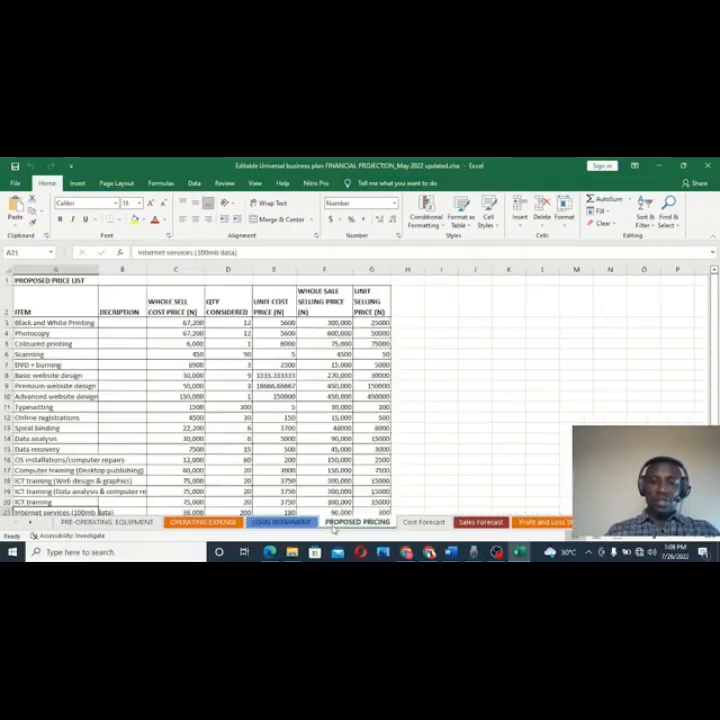
{"action": "left_click", "coordinate": [422, 522]}
{"action": "left_click", "coordinate": [478, 522]}
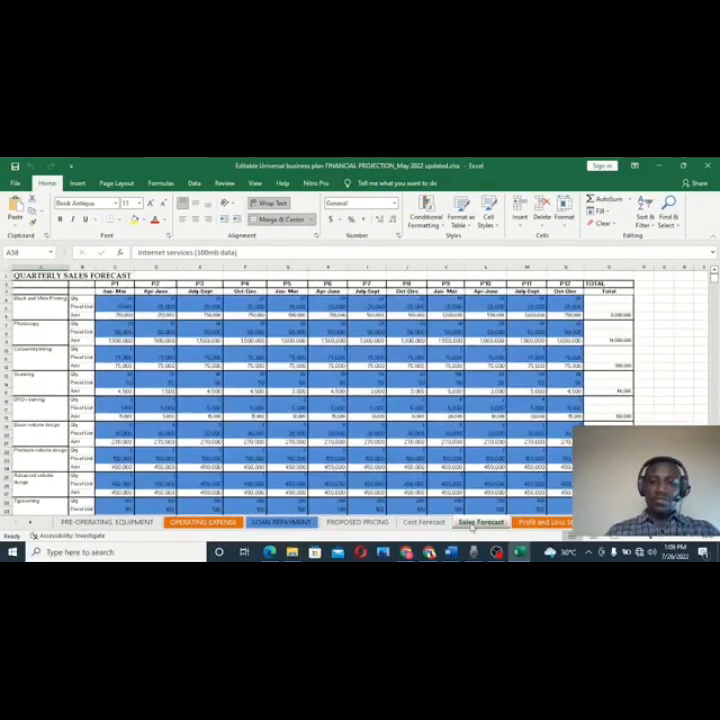
{"action": "left_click", "coordinate": [532, 522]}
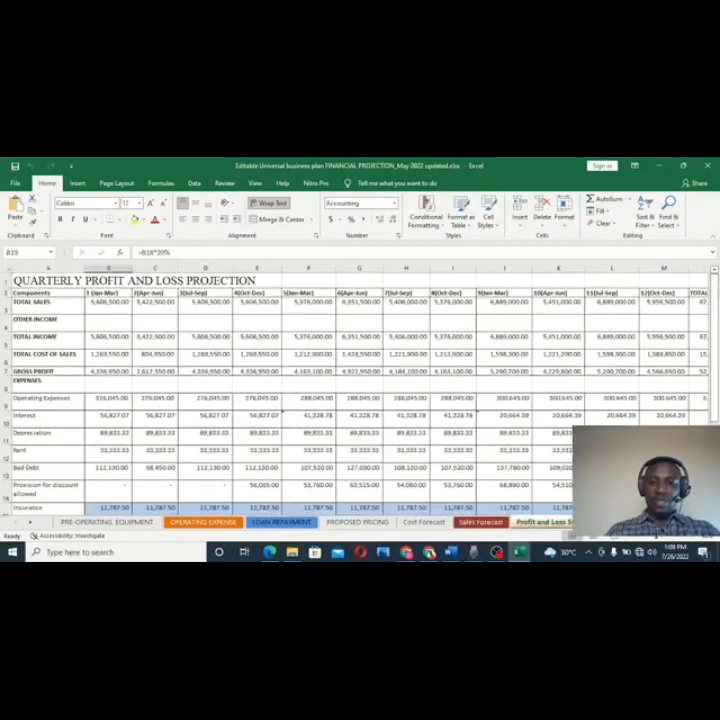
{"action": "key", "text": "ctrl+Page_Down"}
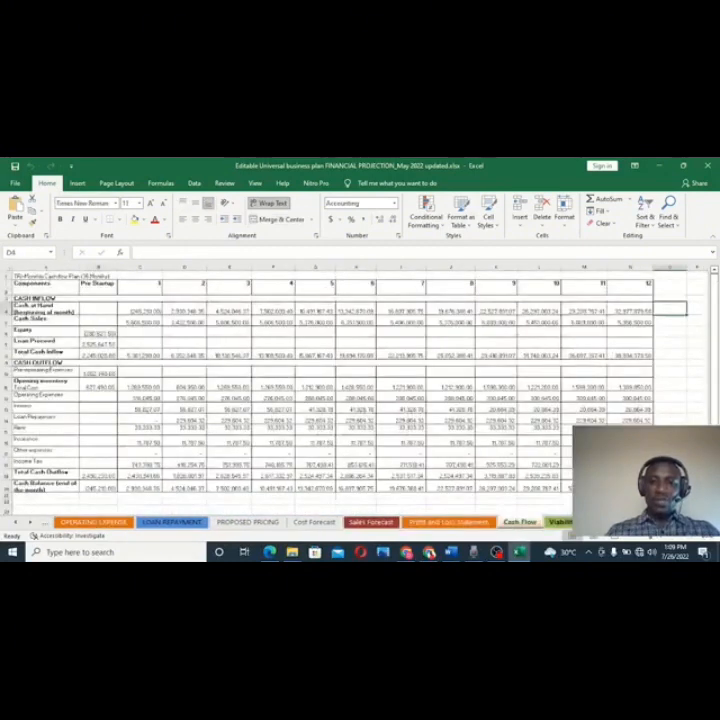
{"action": "key", "text": "ctrl+Page_Down"}
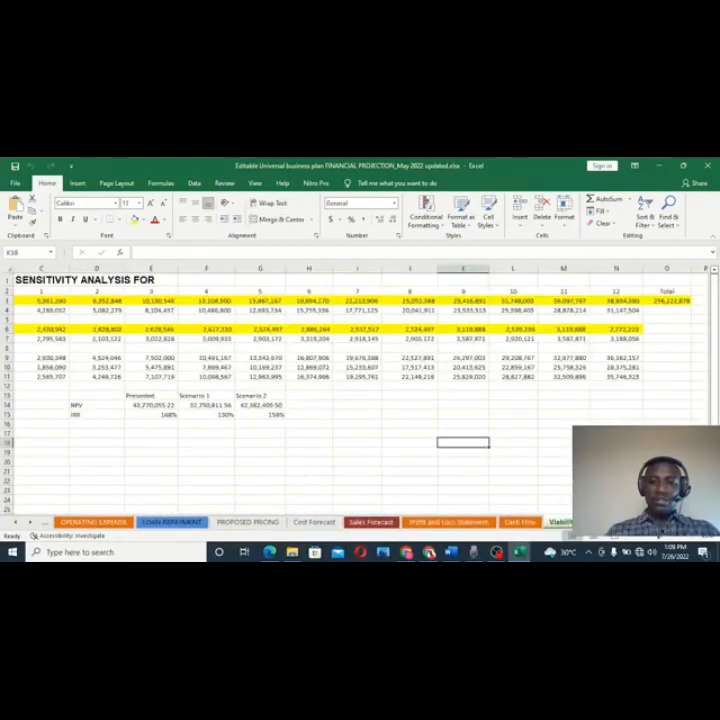
{"action": "key", "text": "ctrl+Page_Down"}
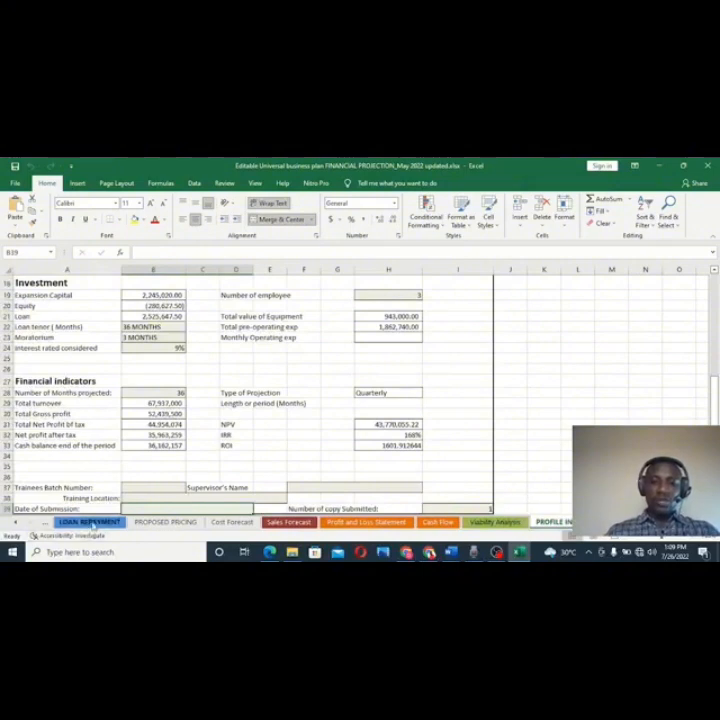
{"action": "left_click", "coordinate": [92, 523]}
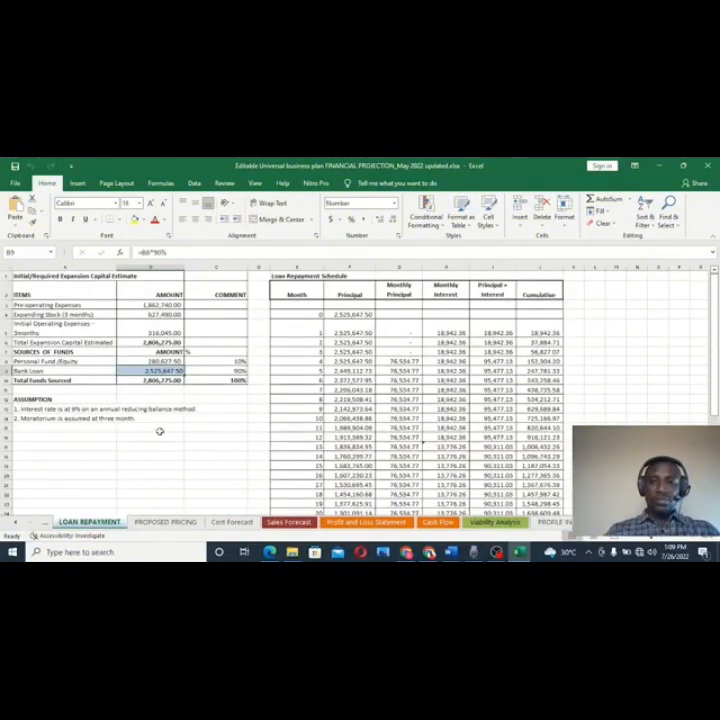
{"action": "left_click_drag", "start_coordinate": [714, 353], "coordinate": [714, 353]}
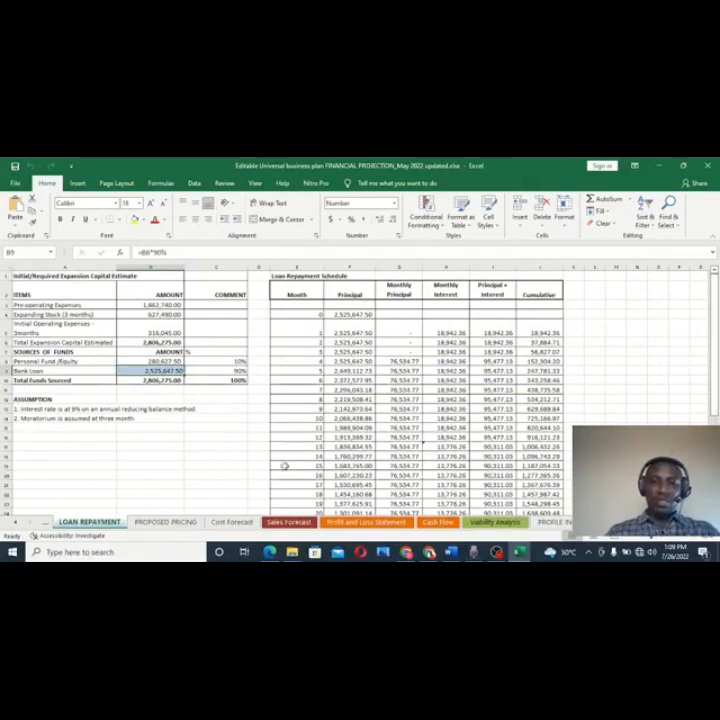
Step: Return to the PRE-OPERATING, EQUIPMENT sheet and inspect the formula behind the A4 Paper total in the Initial / Expanding Stock table
{"action": "left_click", "coordinate": [21, 521]}
{"action": "left_click", "coordinate": [21, 521]}
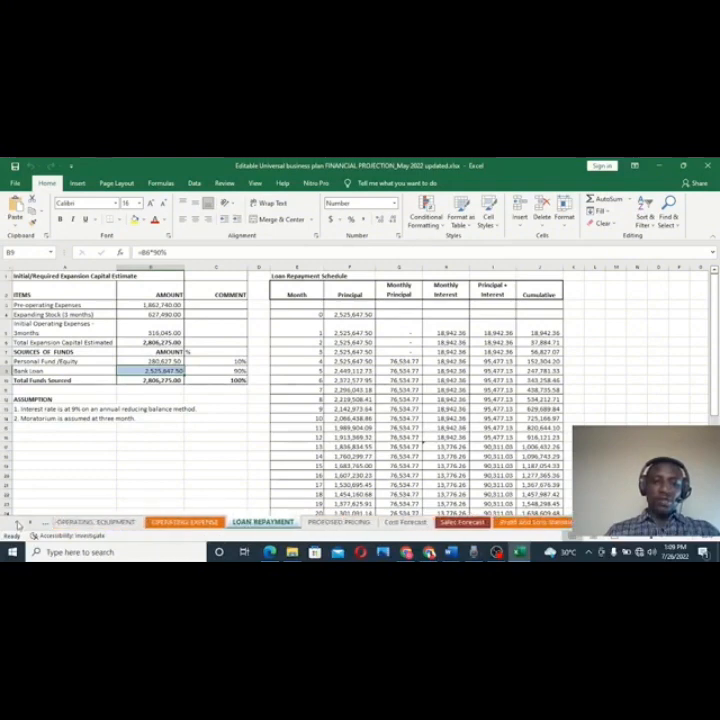
{"action": "left_click", "coordinate": [21, 521]}
{"action": "left_click", "coordinate": [65, 522]}
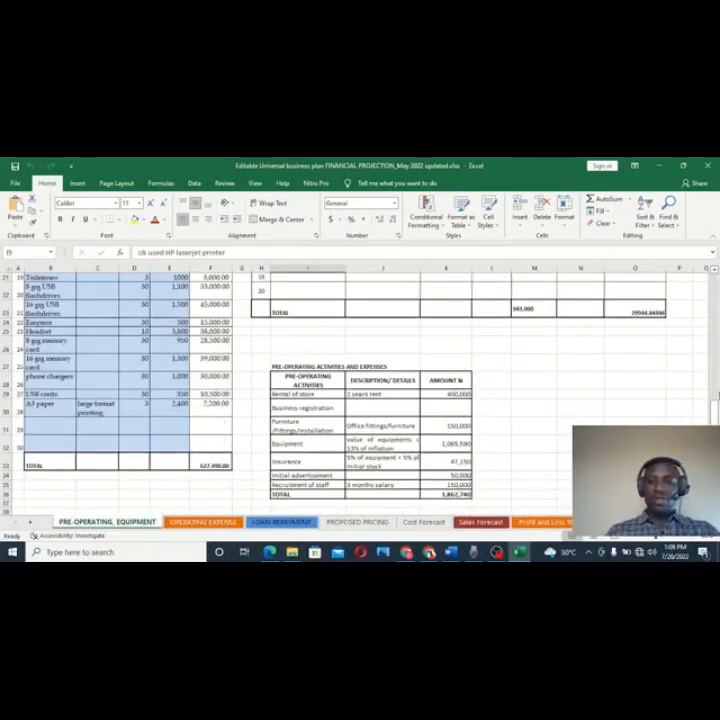
{"action": "left_click_drag", "start_coordinate": [713, 410], "coordinate": [712, 289]}
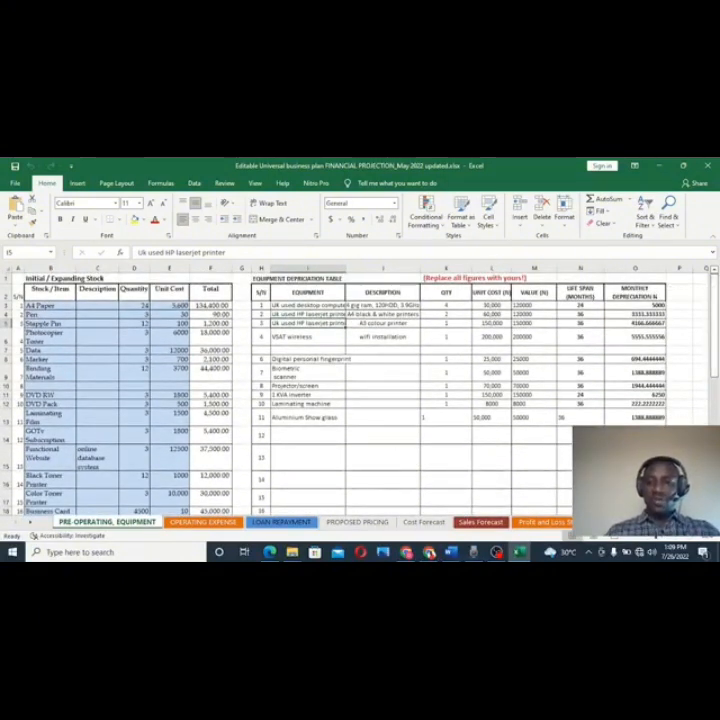
{"action": "left_click", "coordinate": [689, 538]}
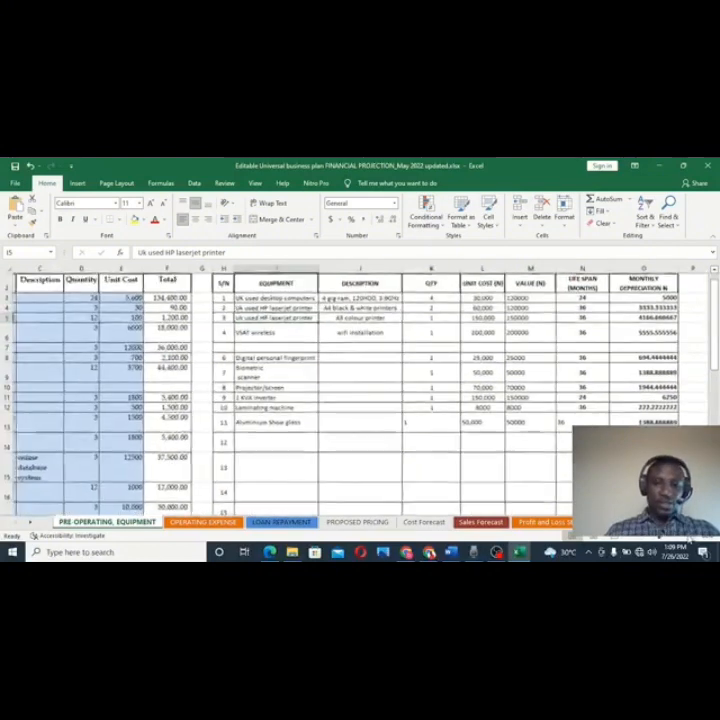
{"action": "left_click_drag", "start_coordinate": [689, 538], "coordinate": [625, 523]}
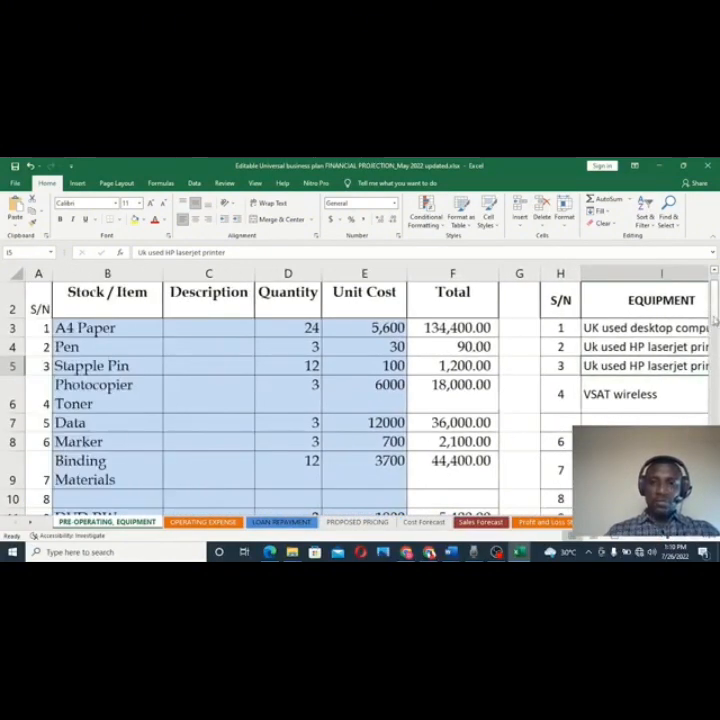
{"action": "scroll", "coordinate": [714, 318], "scroll_direction": "up", "scroll_amount": 1}
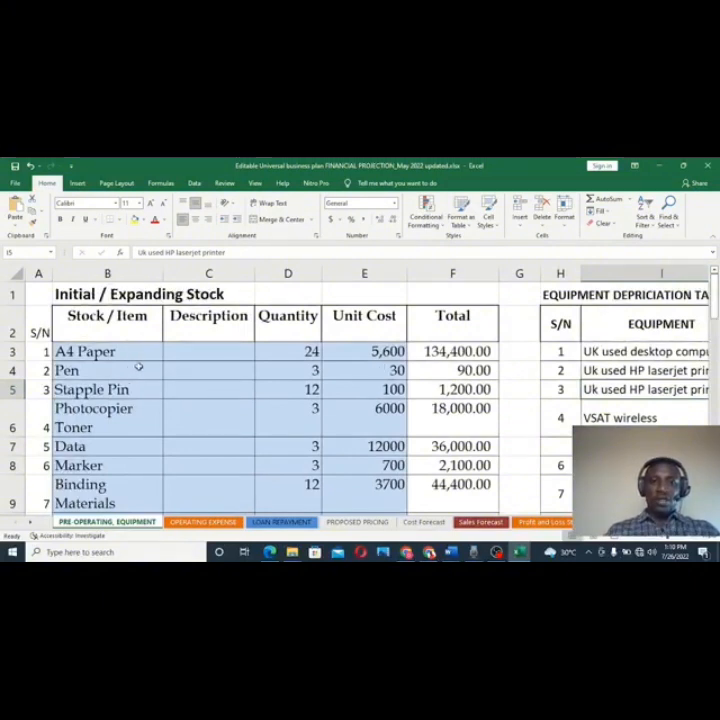
{"action": "double_click", "coordinate": [415, 352]}
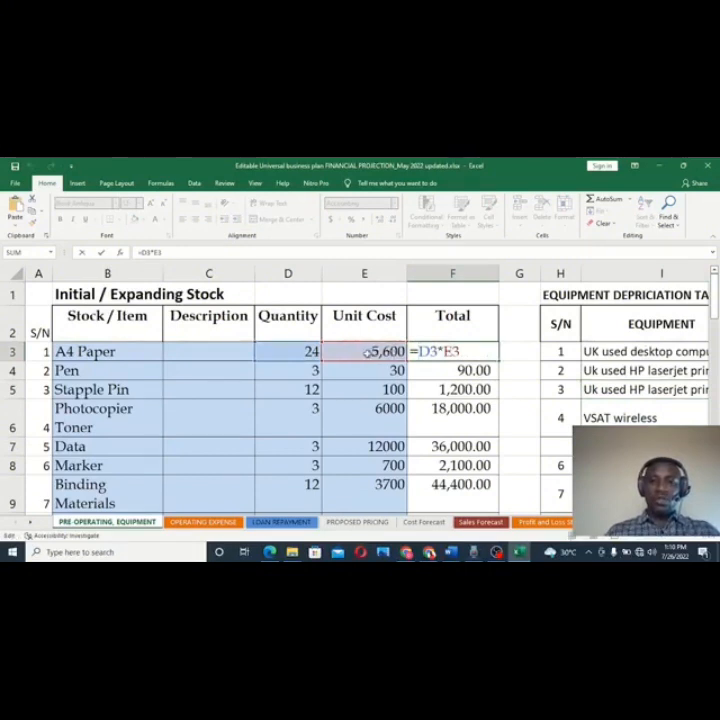
{"action": "key", "text": "ctrl+Return"}
Step: Set the A4 Paper quantity to 50 in the Initial / Expanding Stock table and check its total
{"action": "double_click", "coordinate": [301, 353]}
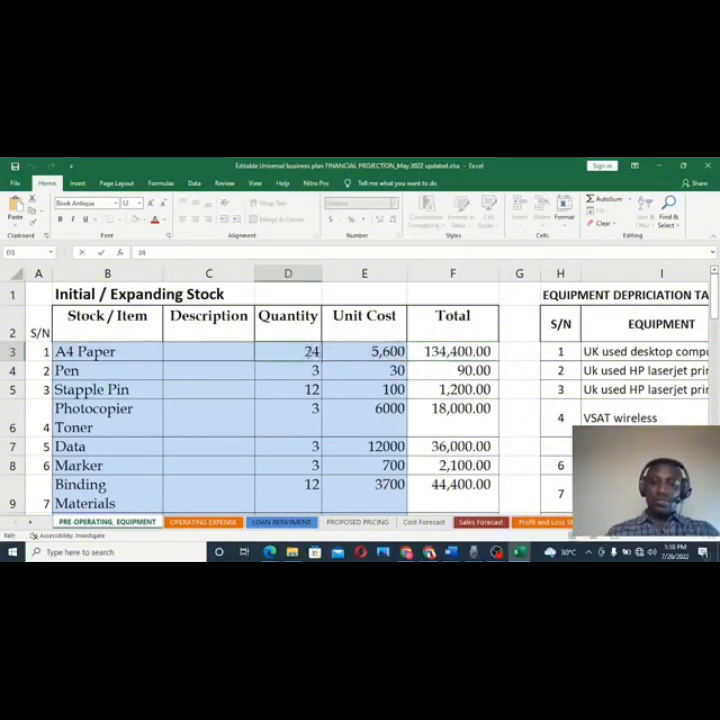
{"action": "key", "text": "BackSpace"}
{"action": "key", "text": "BackSpace"}
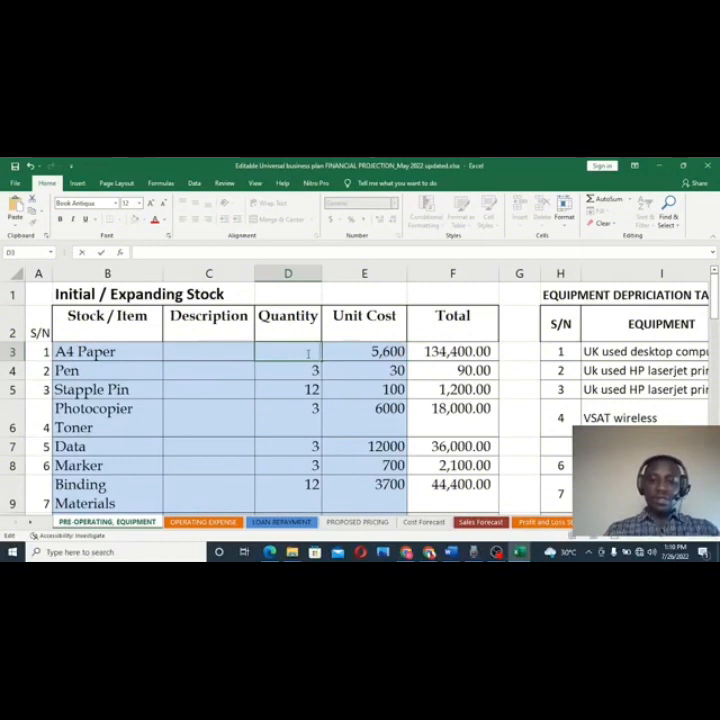
{"action": "type", "text": "50"}
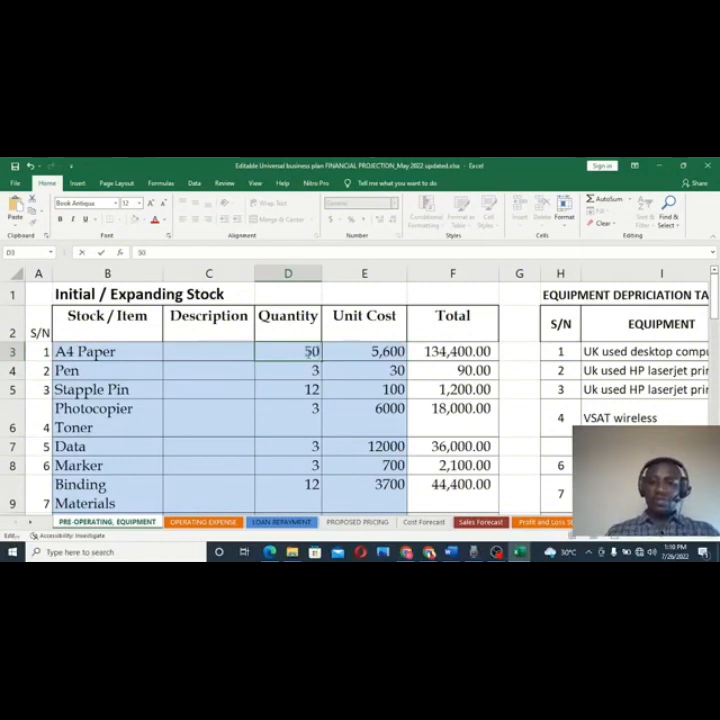
{"action": "key", "text": "Return"}
{"action": "left_click", "coordinate": [422, 356]}
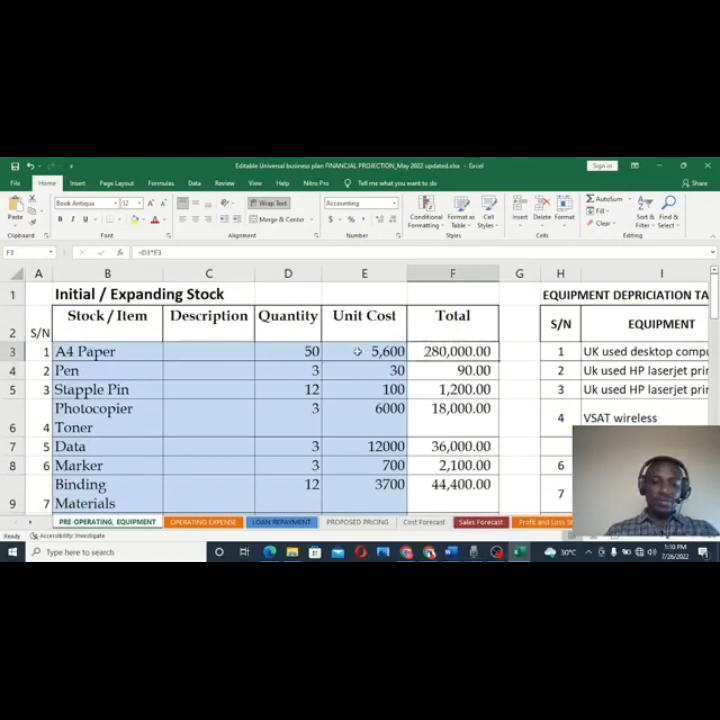
Step: Set the Stapple Pin quantity to 50 in the stock table
{"action": "double_click", "coordinate": [310, 389]}
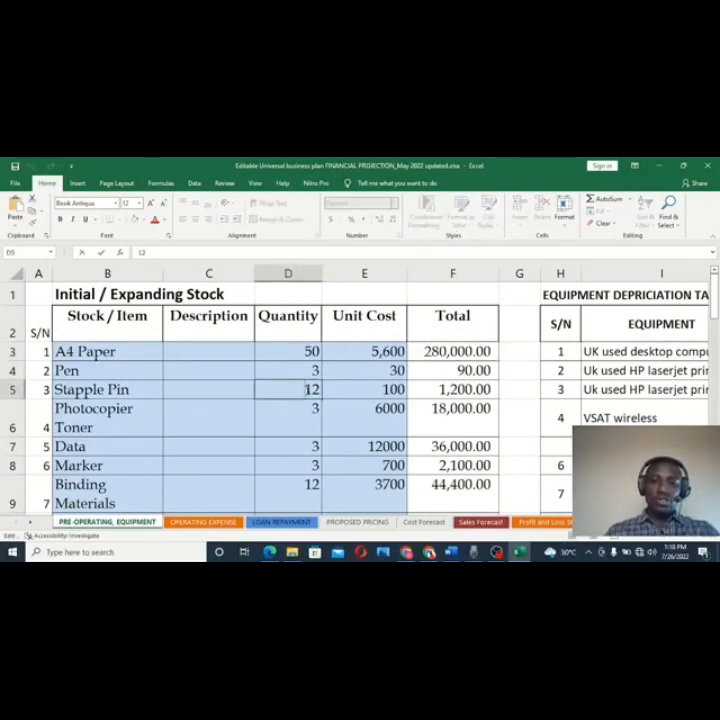
{"action": "double_click", "coordinate": [311, 389]}
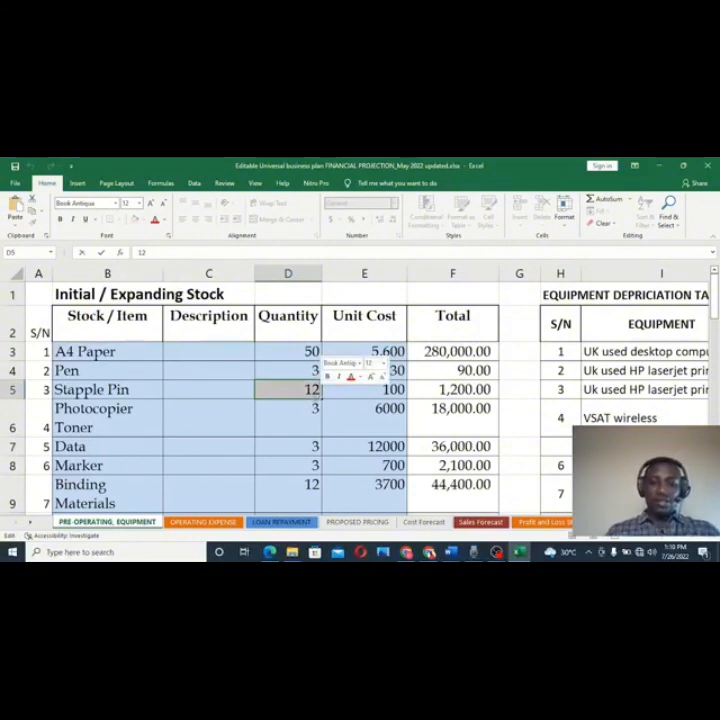
{"action": "type", "text": "50"}
{"action": "key", "text": "Return"}
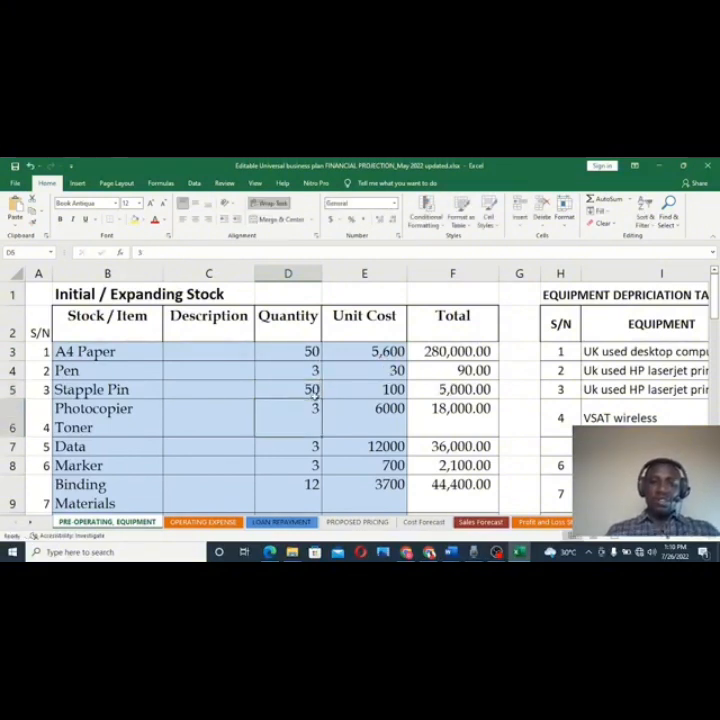
Step: Replace the first stock item's name, A4 Paper, with Oil
{"action": "double_click", "coordinate": [136, 357]}
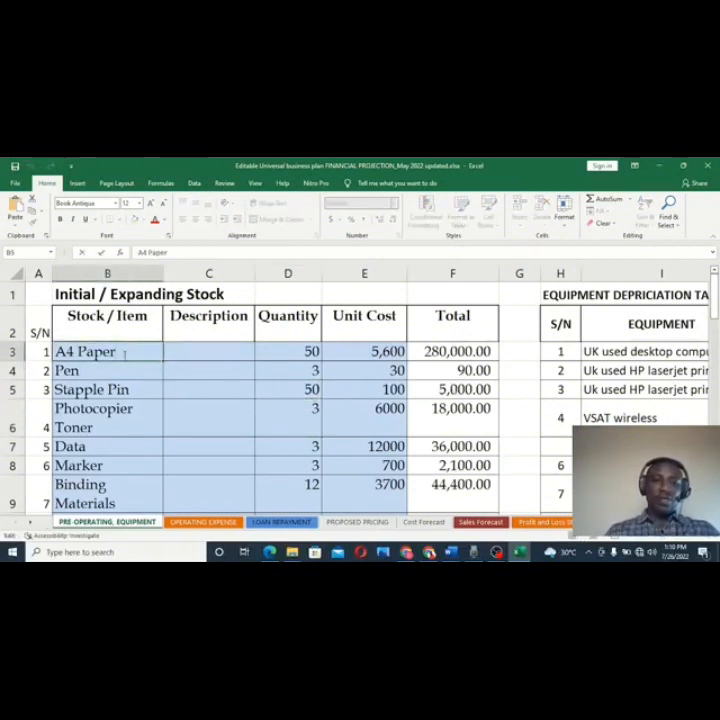
{"action": "left_click_drag", "start_coordinate": [117, 352], "coordinate": [56, 352]}
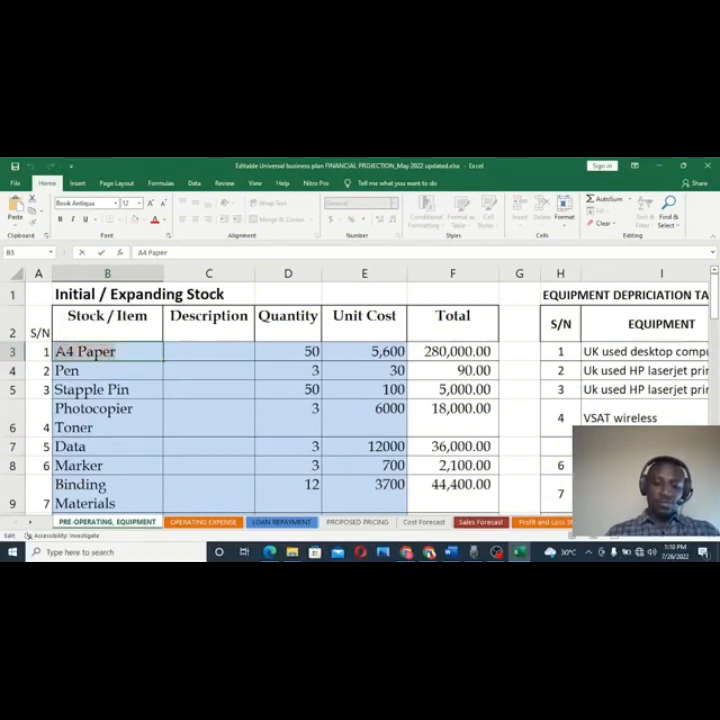
{"action": "type", "text": "O"}
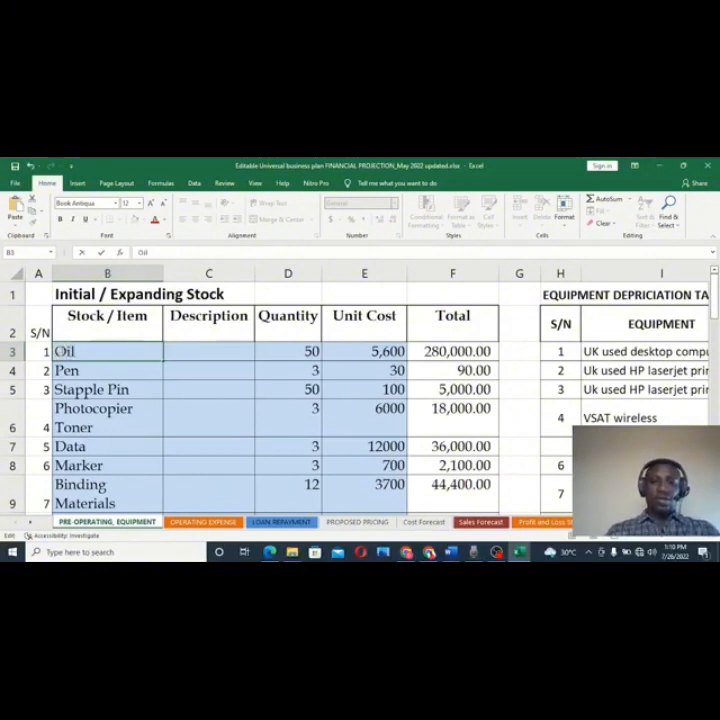
{"action": "type", "text": "il"}
{"action": "key", "text": "Return"}
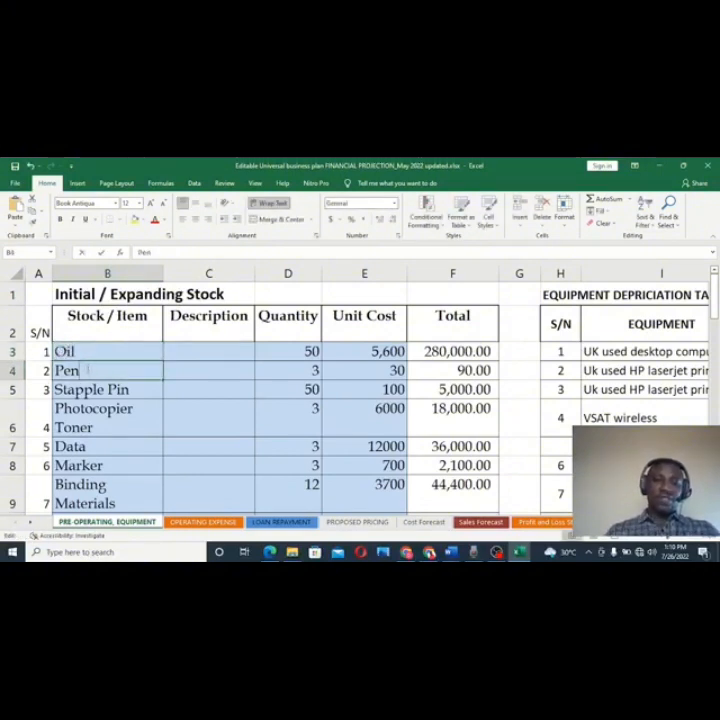
Step: Replace the second stock item's name, Pen, with Paper
{"action": "key", "text": "Delete"}
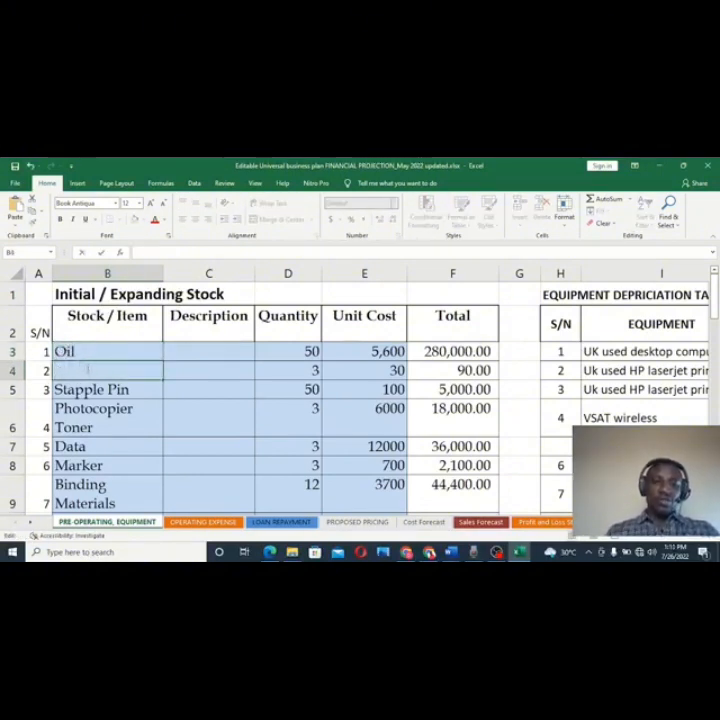
{"action": "type", "text": "Pen"}
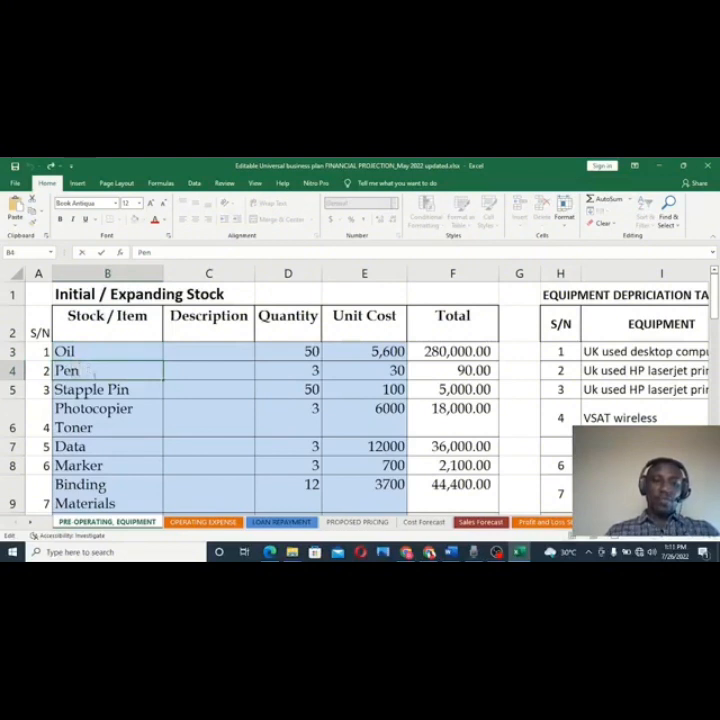
{"action": "left_click_drag", "start_coordinate": [87, 371], "coordinate": [55, 371]}
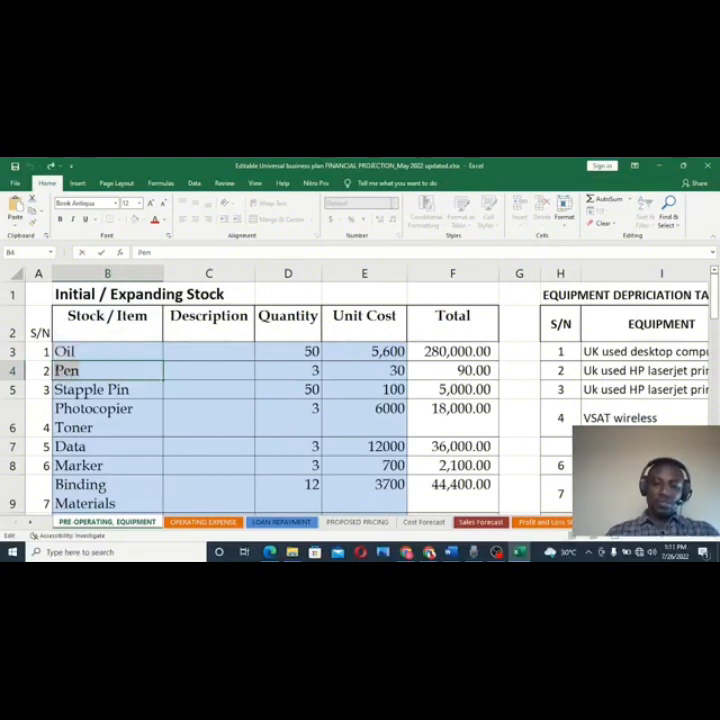
{"action": "type", "text": "Paper"}
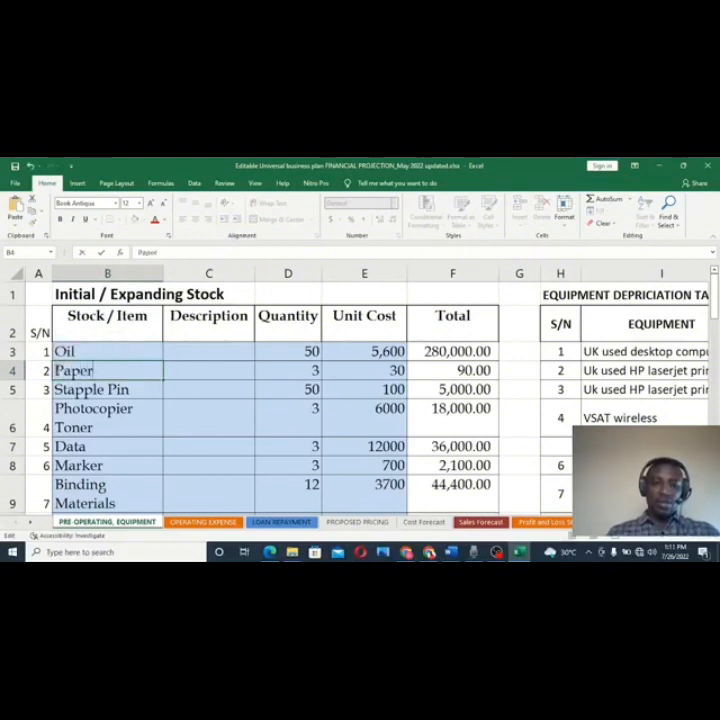
{"action": "left_click", "coordinate": [75, 391]}
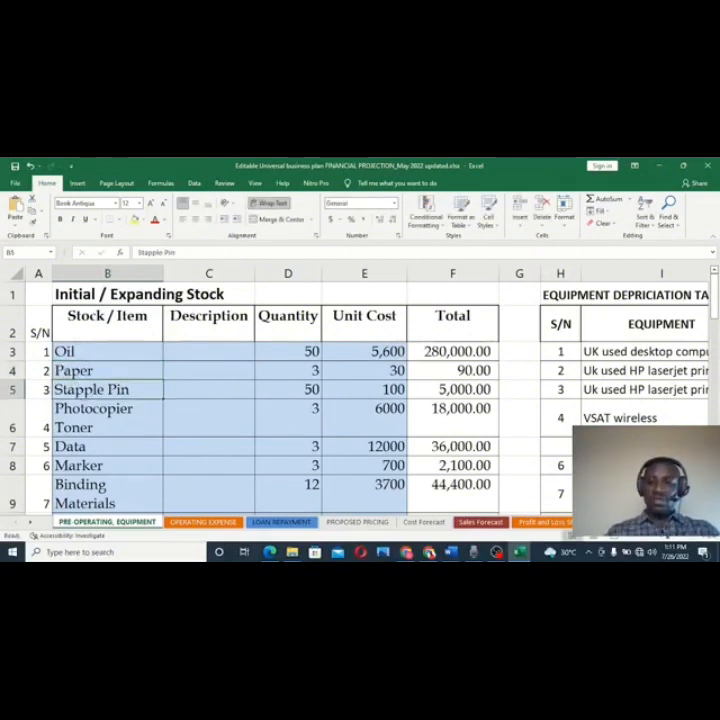
Step: Examine the quantity, value, life span and monthly depreciation entries for the desktop computers in the Equipment Depreciation table
{"action": "scroll", "coordinate": [360, 400], "scroll_direction": "right", "scroll_amount": 6}
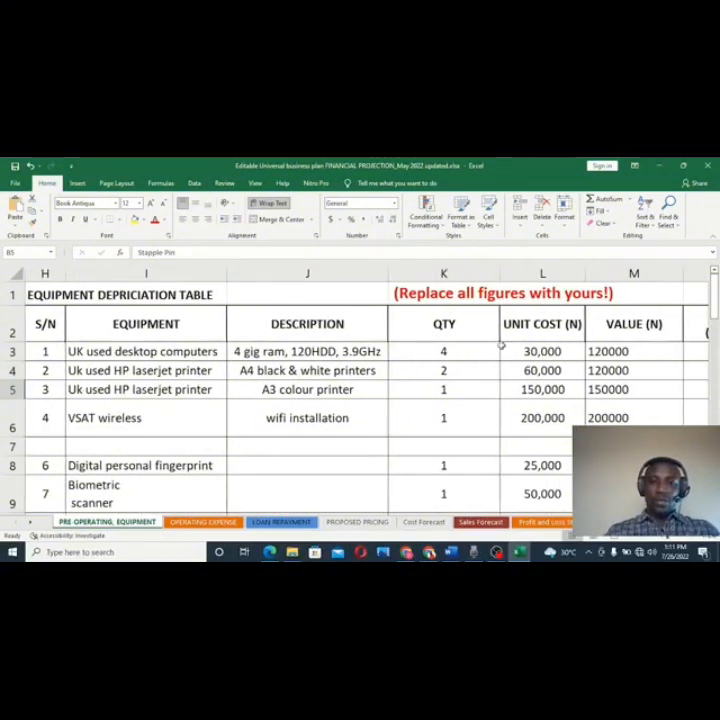
{"action": "scroll", "coordinate": [272, 354], "scroll_direction": "right", "scroll_amount": 2}
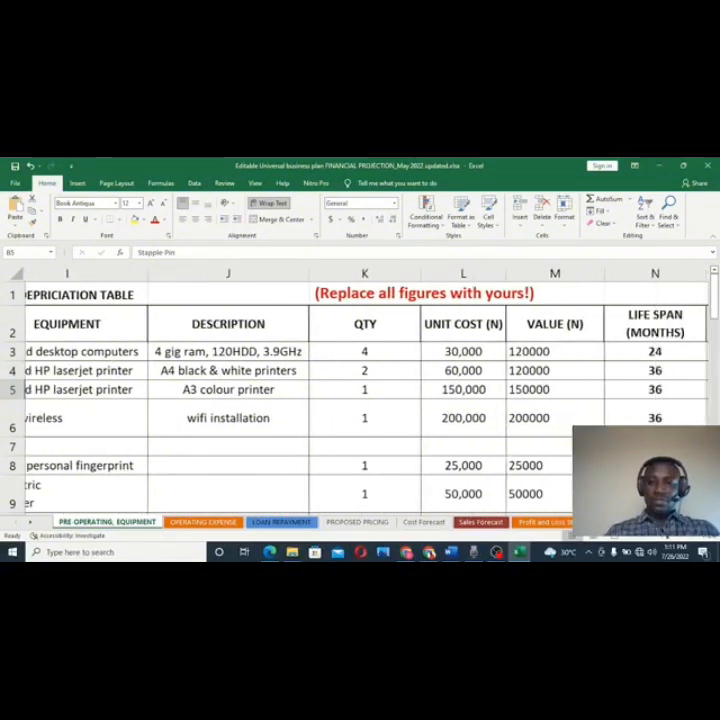
{"action": "scroll", "coordinate": [272, 354], "scroll_direction": "left", "scroll_amount": 1}
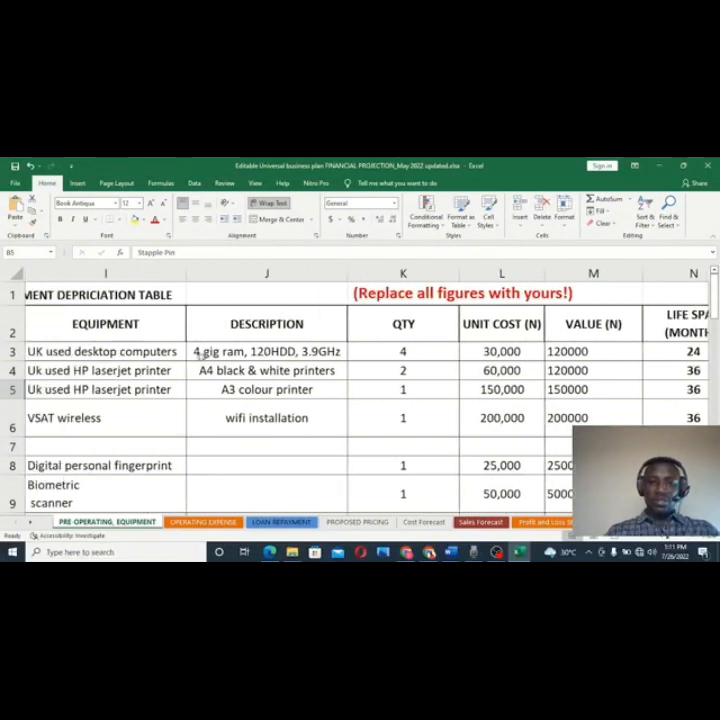
{"action": "double_click", "coordinate": [370, 355]}
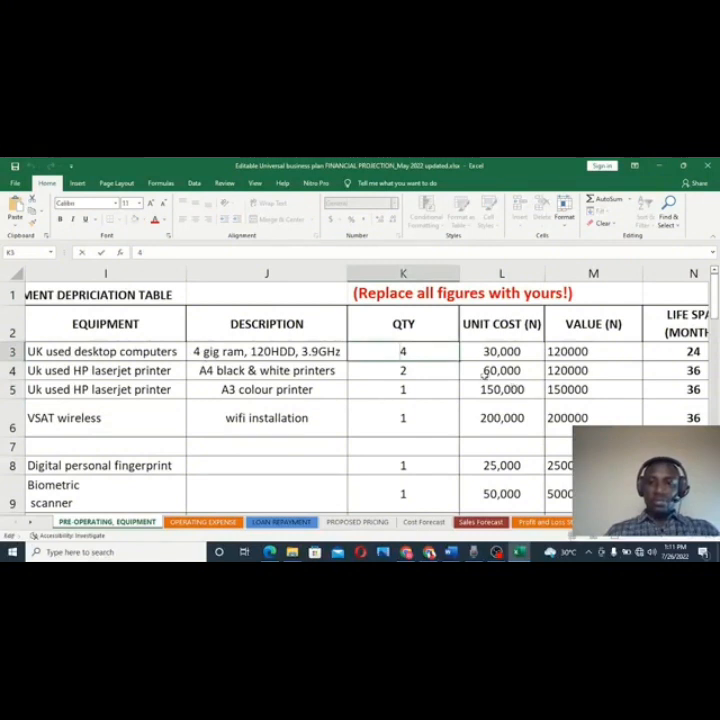
{"action": "scroll", "coordinate": [403, 400], "scroll_direction": "right", "scroll_amount": 3}
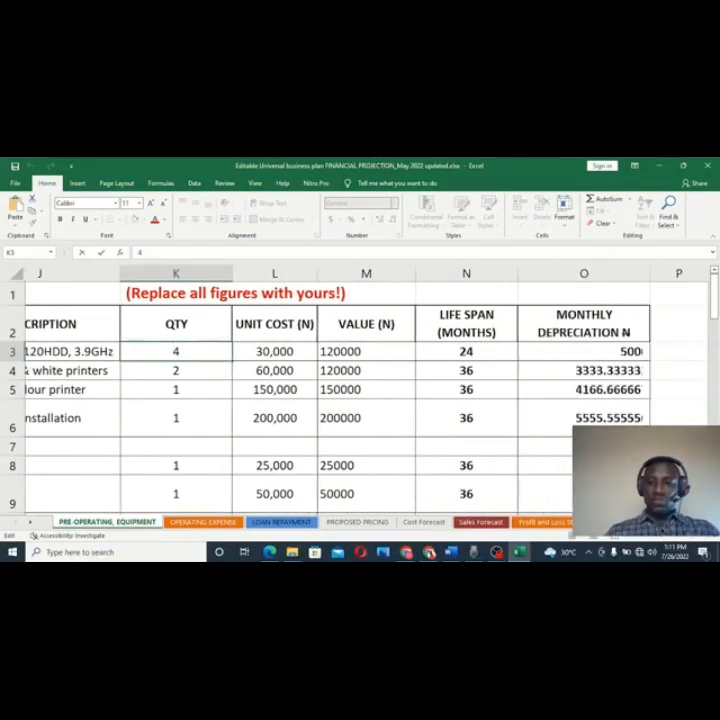
{"action": "scroll", "coordinate": [649, 389], "scroll_direction": "left", "scroll_amount": 1}
{"action": "left_click", "coordinate": [660, 352]}
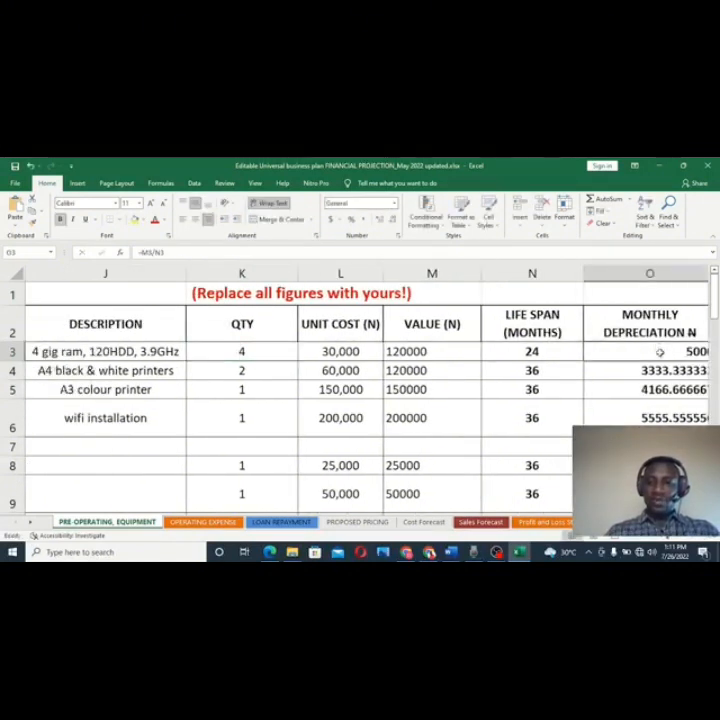
{"action": "scroll", "coordinate": [360, 400], "scroll_direction": "right", "scroll_amount": 2}
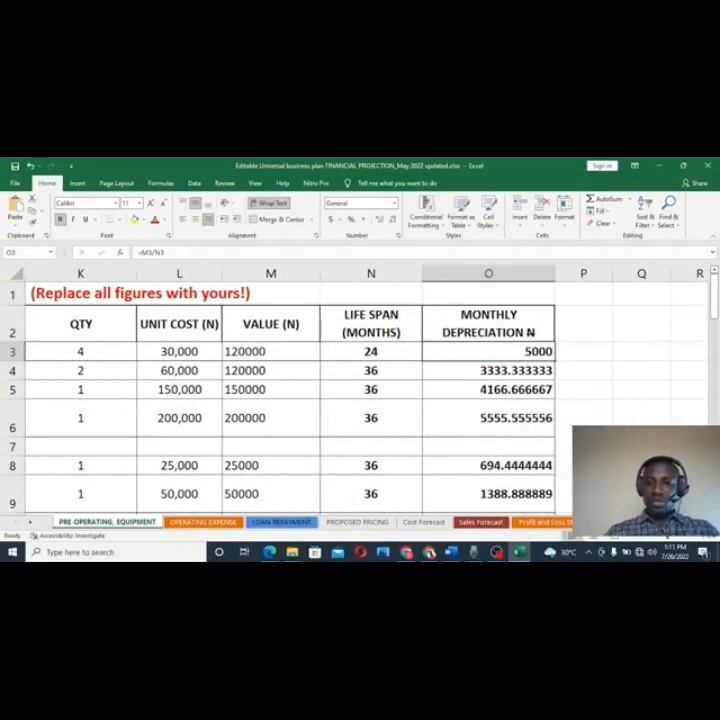
{"action": "scroll", "coordinate": [360, 400], "scroll_direction": "left", "scroll_amount": 1}
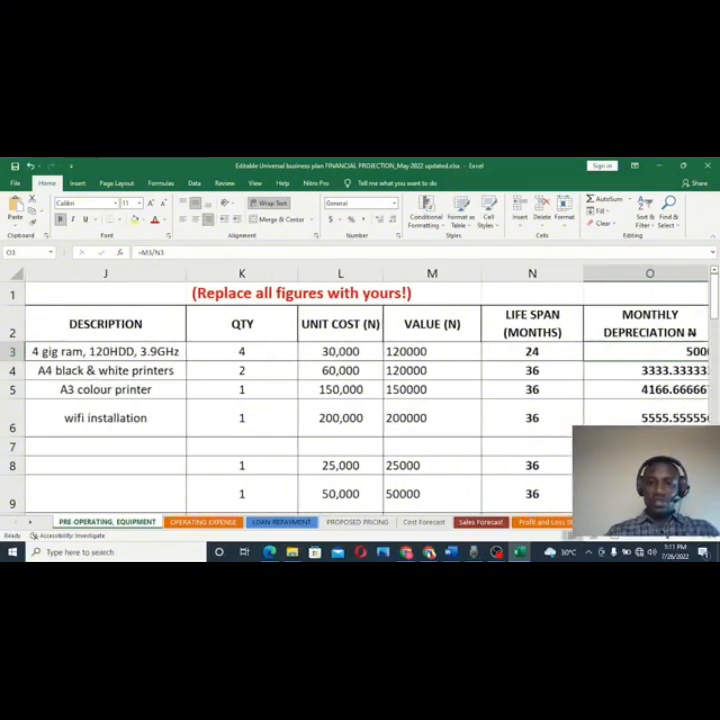
{"action": "scroll", "coordinate": [360, 400], "scroll_direction": "left", "scroll_amount": 1}
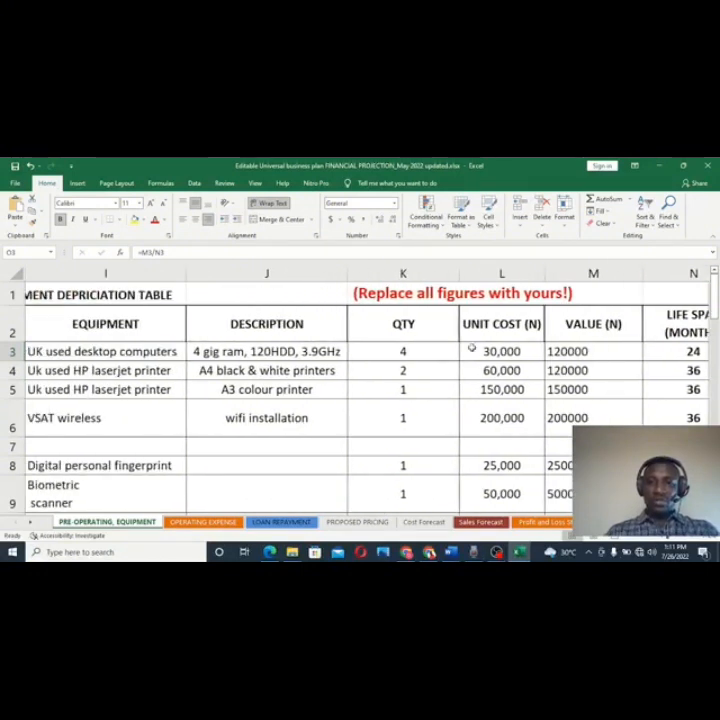
{"action": "double_click", "coordinate": [424, 352]}
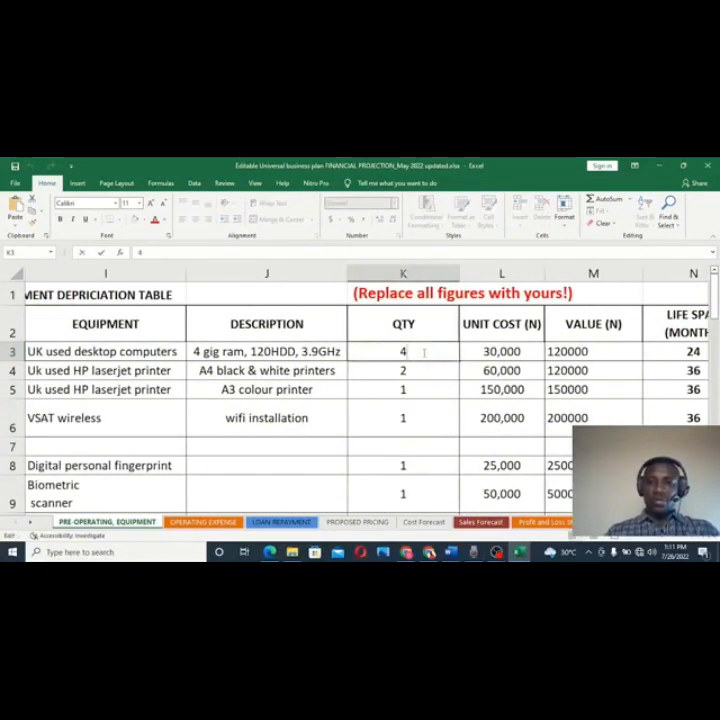
{"action": "left_click", "coordinate": [566, 352]}
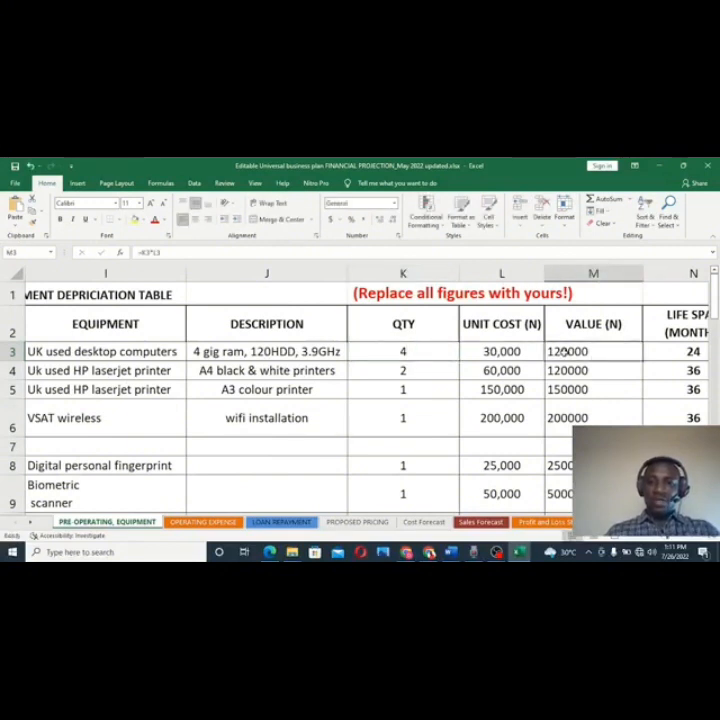
Step: Set the quantity of UK used desktop computers to 10 in the equipment table and check their monthly depreciation
{"action": "double_click", "coordinate": [428, 351]}
{"action": "key", "text": "BackSpace"}
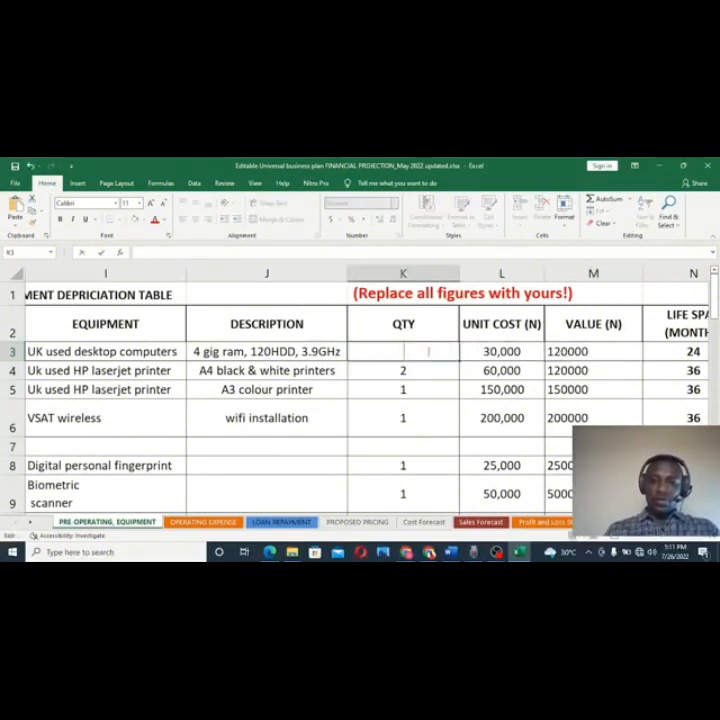
{"action": "type", "text": "10"}
{"action": "key", "text": "Return"}
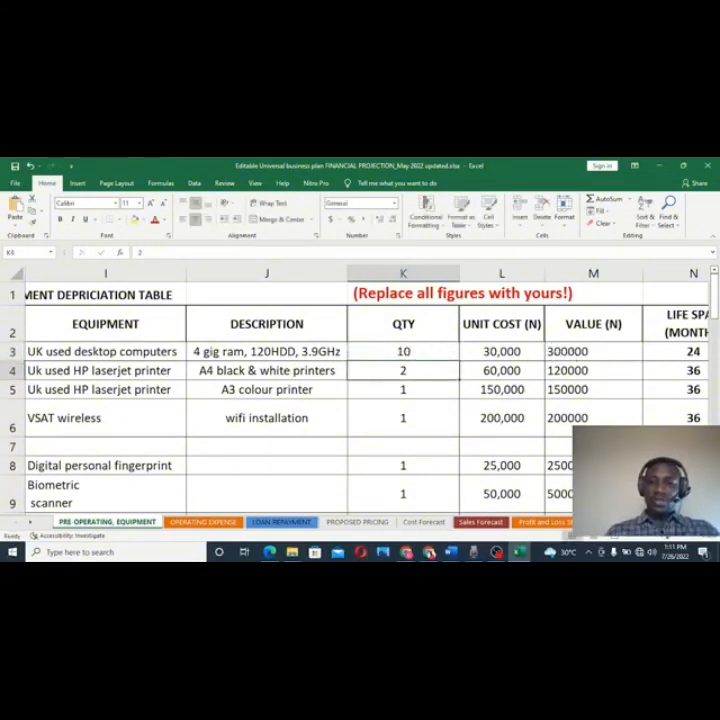
{"action": "scroll", "coordinate": [593, 413], "scroll_direction": "right", "scroll_amount": 2}
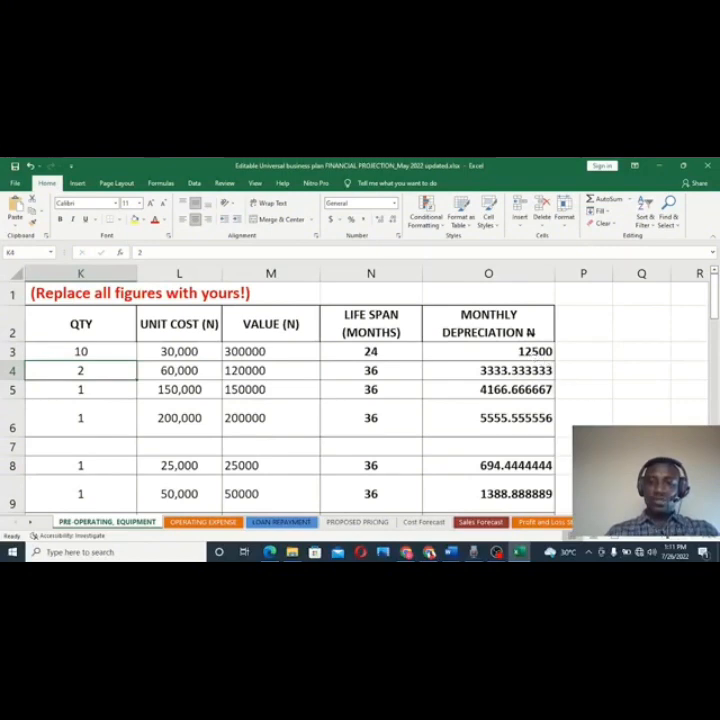
Step: Try 17% and 14% as the inflation rate in the Equipment description of the pre-operating activities table, and restore 13%
{"action": "scroll", "coordinate": [702, 412], "scroll_direction": "left", "scroll_amount": 5}
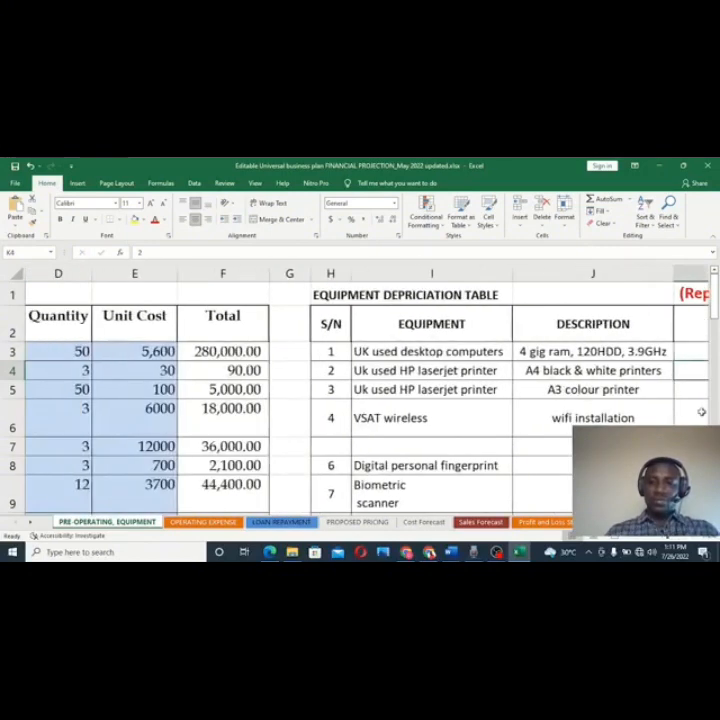
{"action": "left_click_drag", "start_coordinate": [714, 340], "coordinate": [713, 405]}
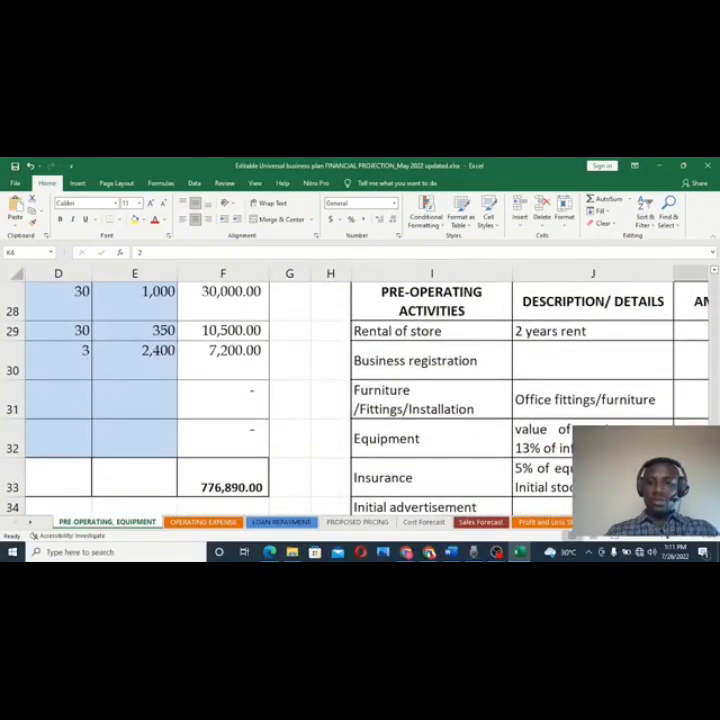
{"action": "scroll", "coordinate": [360, 400], "scroll_direction": "right", "scroll_amount": 1}
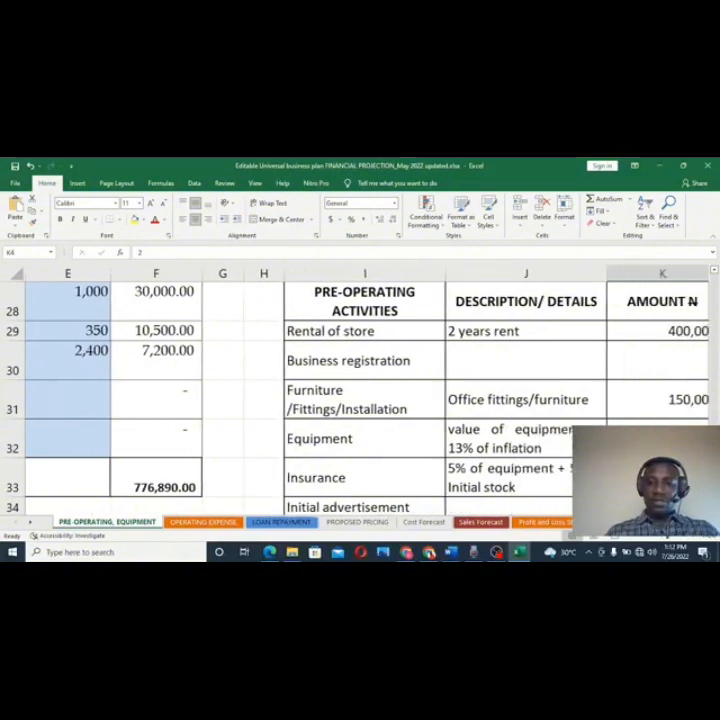
{"action": "scroll", "coordinate": [354, 442], "scroll_direction": "right", "scroll_amount": 1}
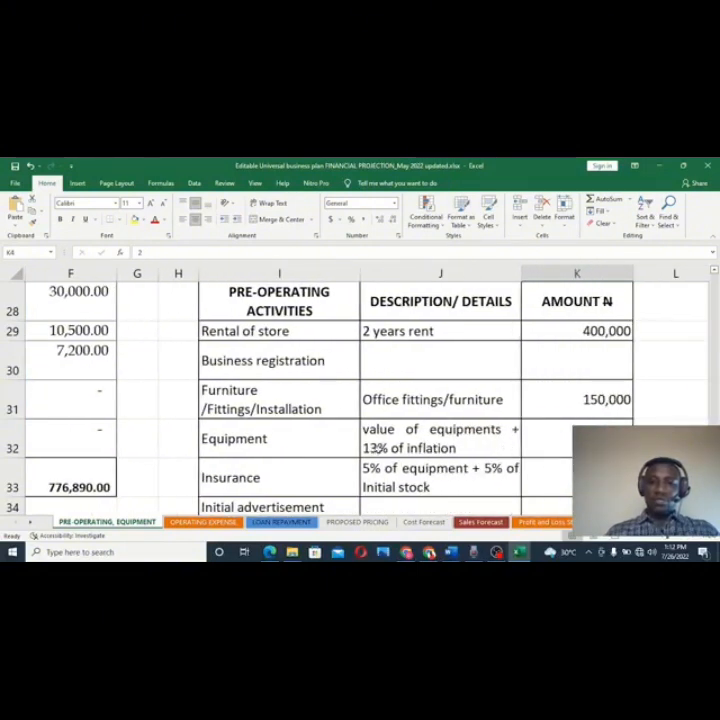
{"action": "double_click", "coordinate": [375, 447]}
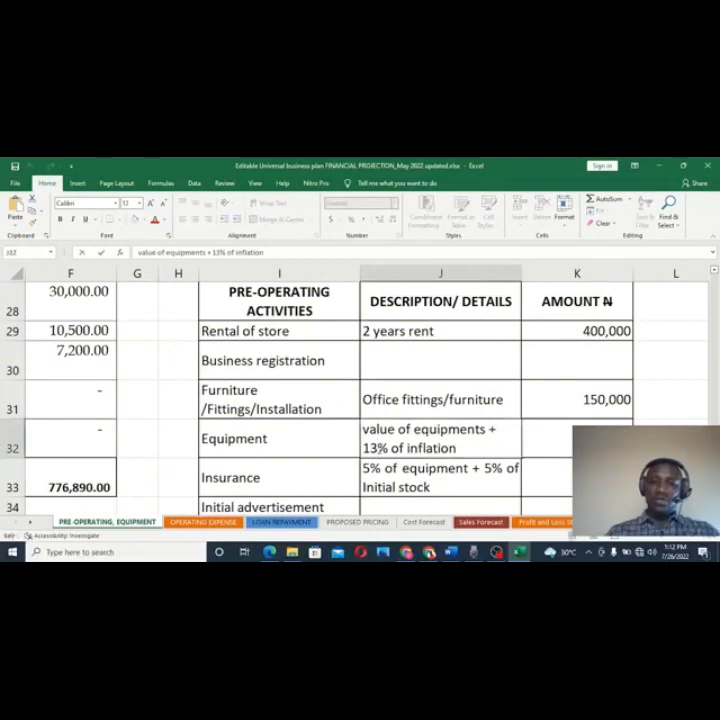
{"action": "key", "text": "BackSpace"}
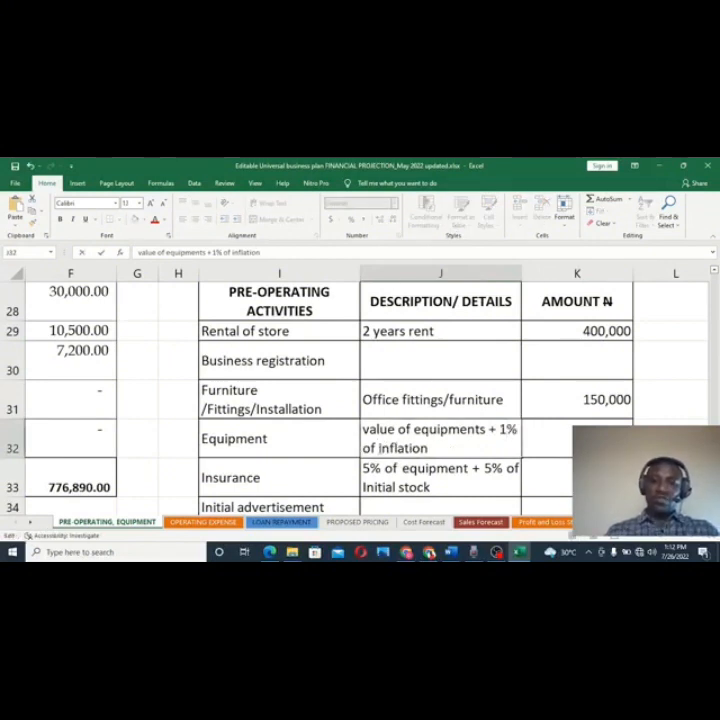
{"action": "type", "text": "7"}
{"action": "key", "text": "BackSpace"}
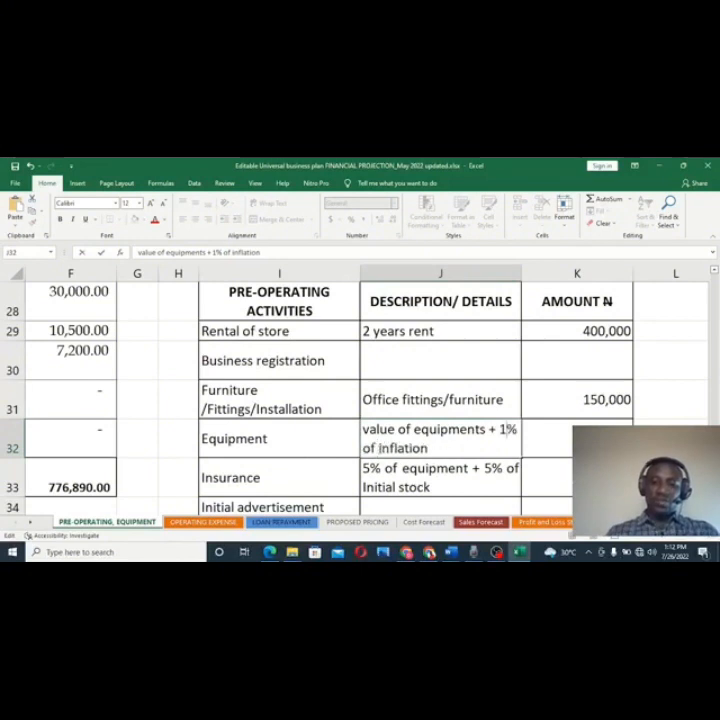
{"action": "type", "text": "4"}
{"action": "key", "text": "BackSpace"}
{"action": "type", "text": "3"}
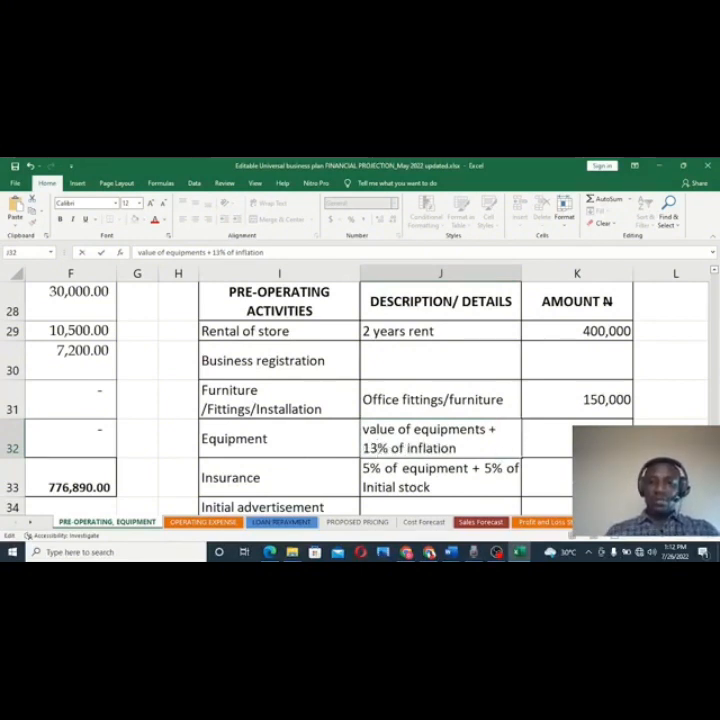
Step: Set the Furniture/Fittings/Installation amount to 200,000 in the pre-operating activities table
{"action": "scroll", "coordinate": [360, 400], "scroll_direction": "down", "scroll_amount": 1}
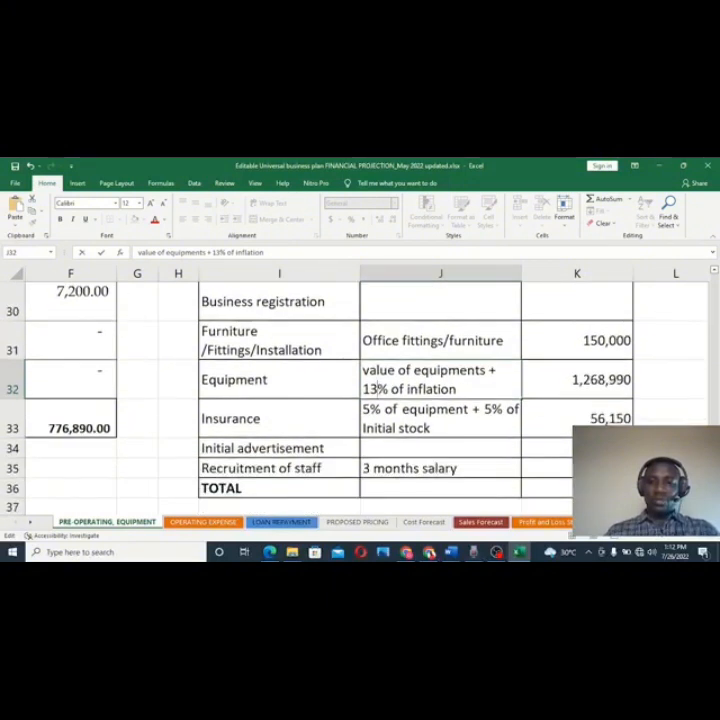
{"action": "double_click", "coordinate": [584, 341]}
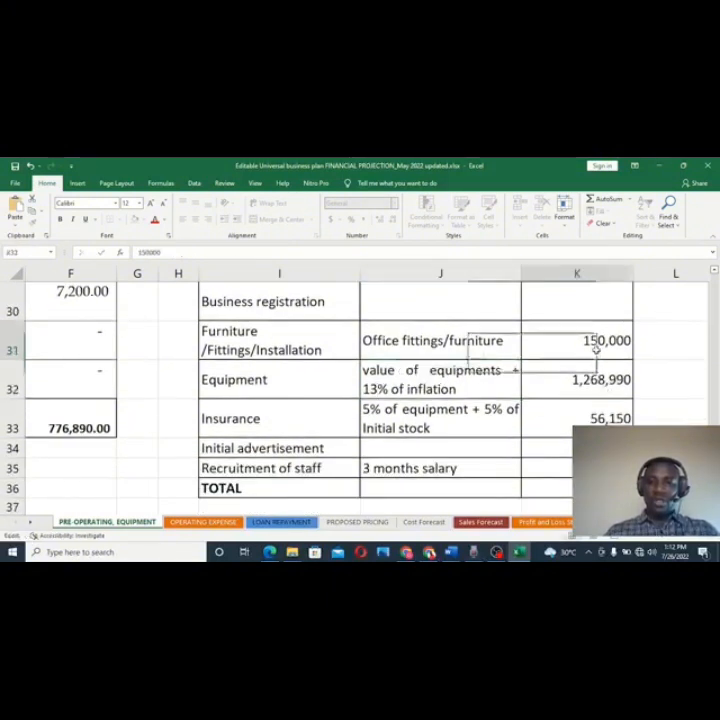
{"action": "left_click_drag", "start_coordinate": [577, 343], "coordinate": [631, 341]}
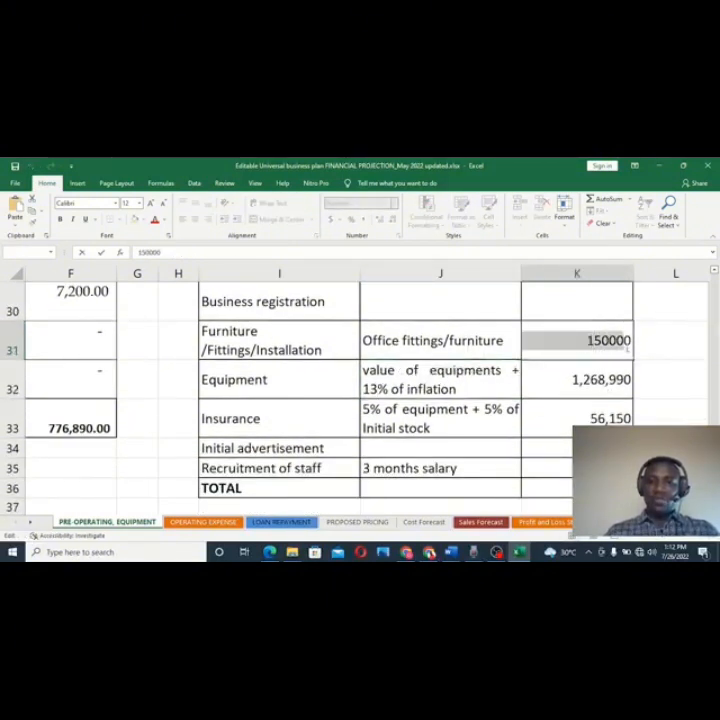
{"action": "type", "text": "200,000"}
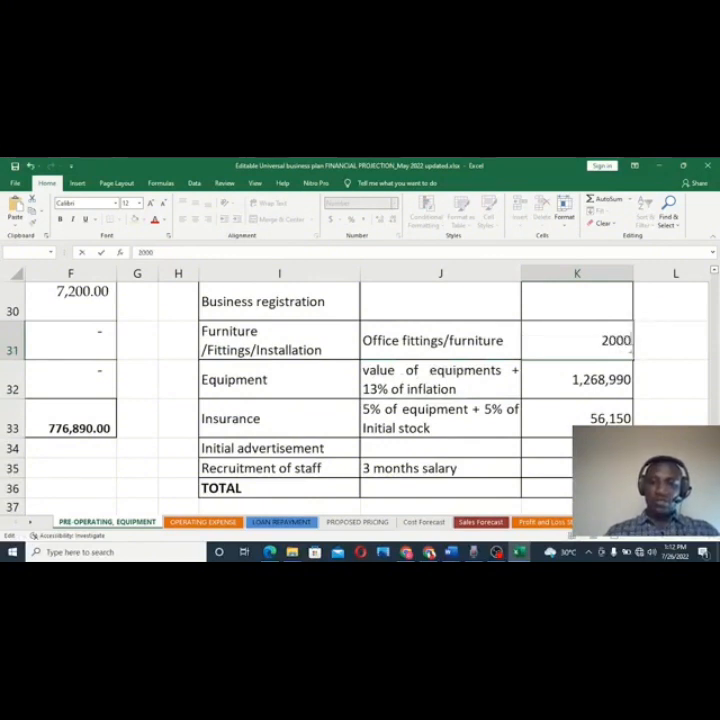
{"action": "key", "text": "Return"}
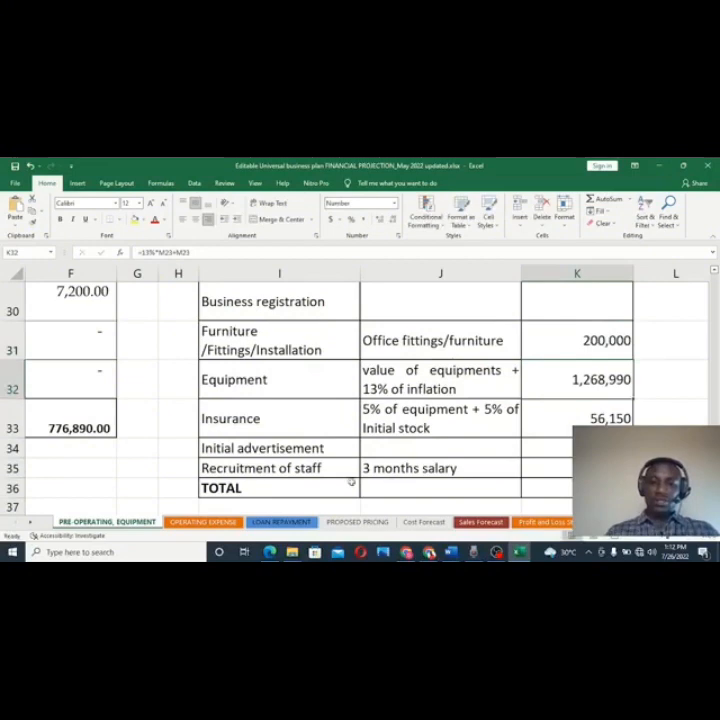
Step: Open the OPERATING EXPENSE sheet and review the quarterly expense items across all periods at a readable size
{"action": "left_click", "coordinate": [213, 524]}
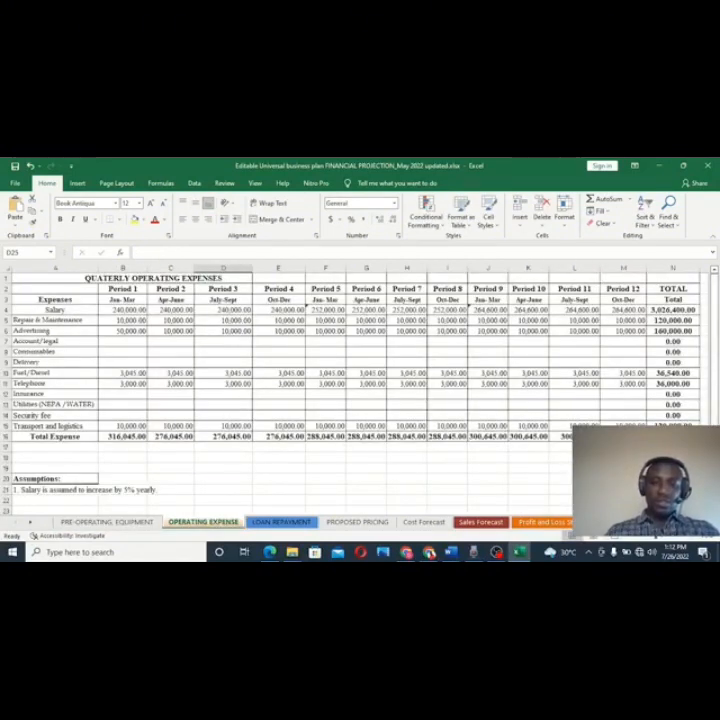
{"action": "scroll", "coordinate": [290, 380], "scroll_direction": "right", "scroll_amount": 2}
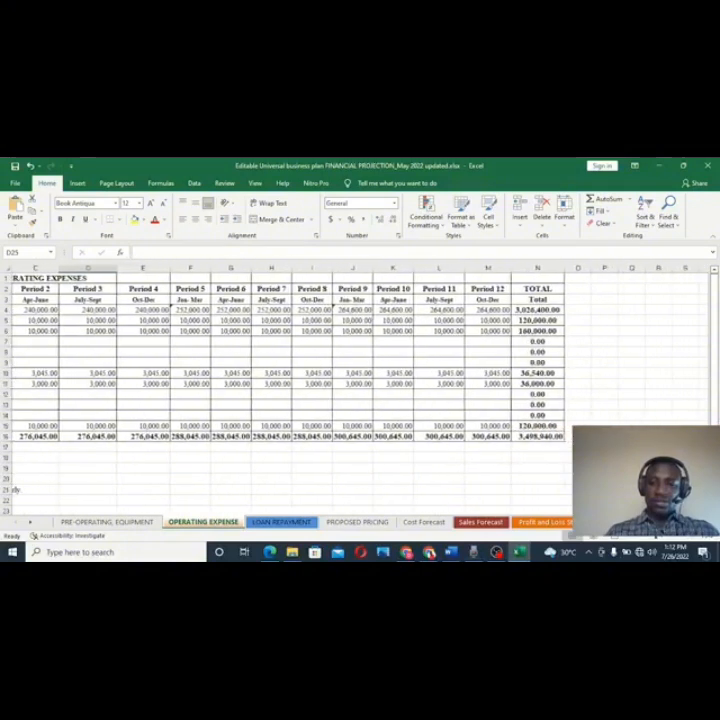
{"action": "scroll", "coordinate": [290, 380], "scroll_direction": "left", "scroll_amount": 2}
{"action": "scroll", "coordinate": [360, 390], "scroll_direction": "up", "scroll_amount": 4}
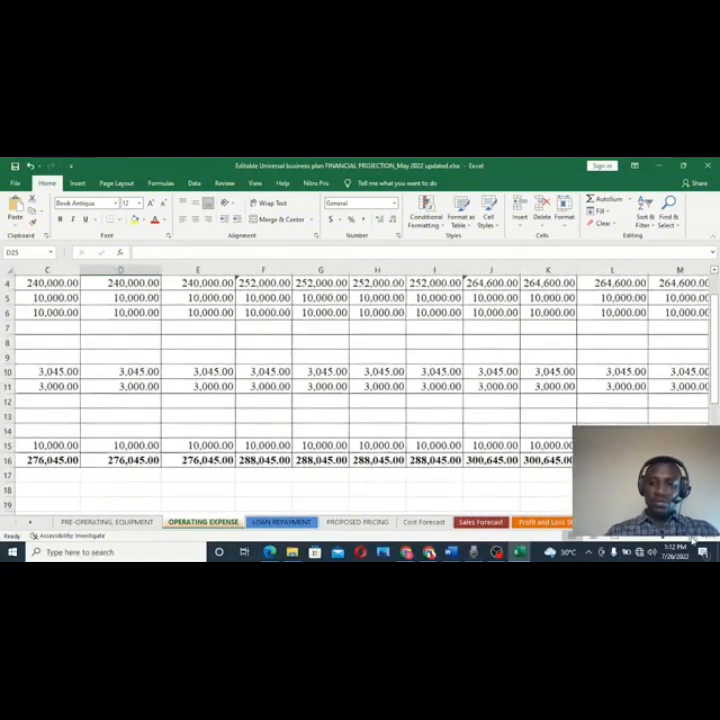
{"action": "scroll", "coordinate": [360, 390], "scroll_direction": "left", "scroll_amount": 2}
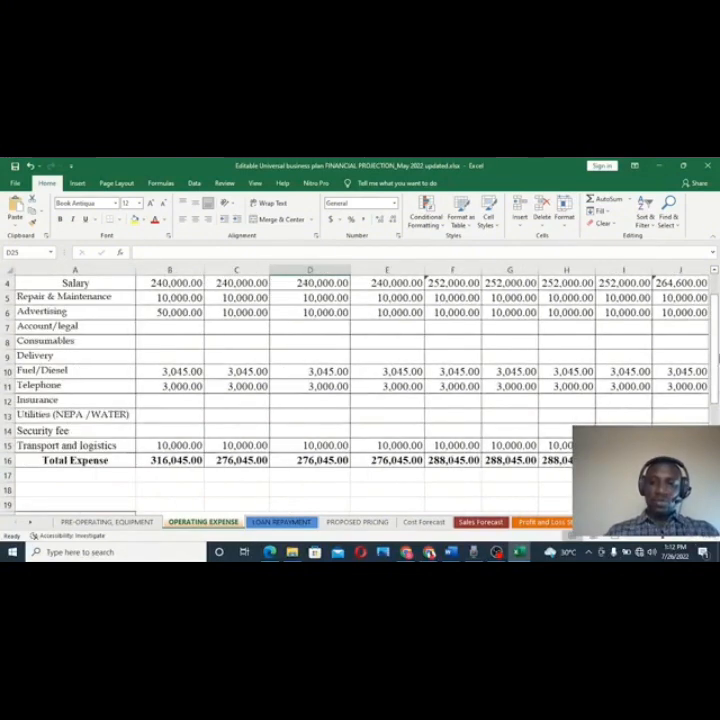
{"action": "scroll", "coordinate": [118, 341], "scroll_direction": "up", "scroll_amount": 1}
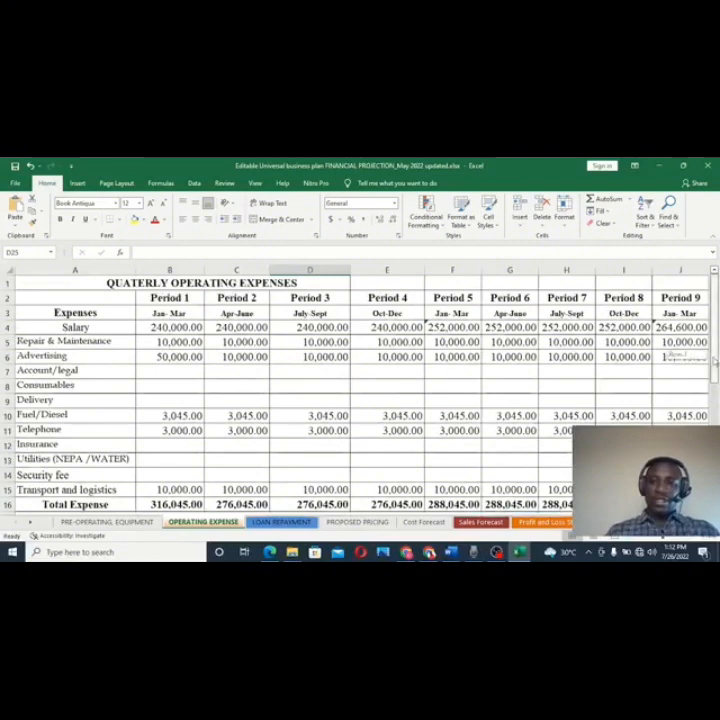
{"action": "left_click_drag", "start_coordinate": [713, 345], "coordinate": [711, 308]}
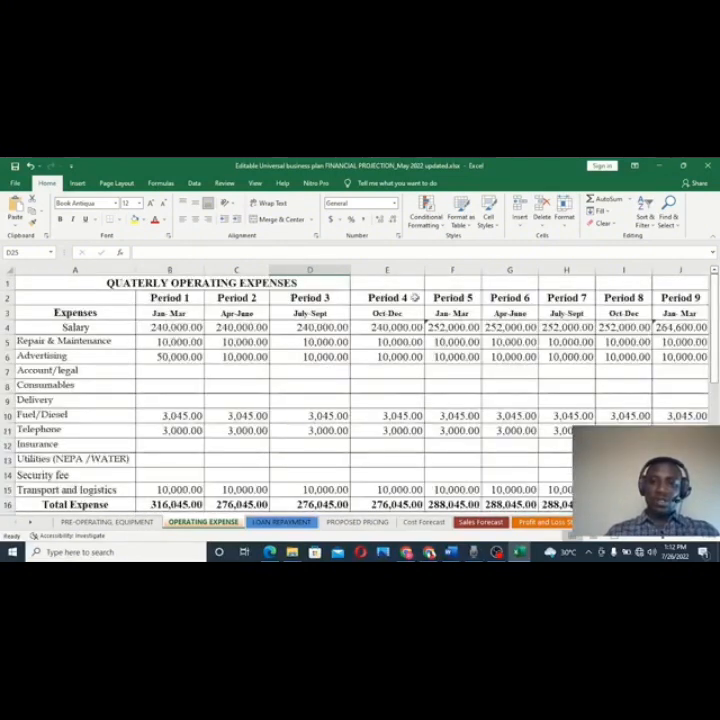
Step: Inspect the formula behind the Period 1 salary in the quarterly operating expenses
{"action": "left_click", "coordinate": [165, 328]}
{"action": "double_click", "coordinate": [166, 328]}
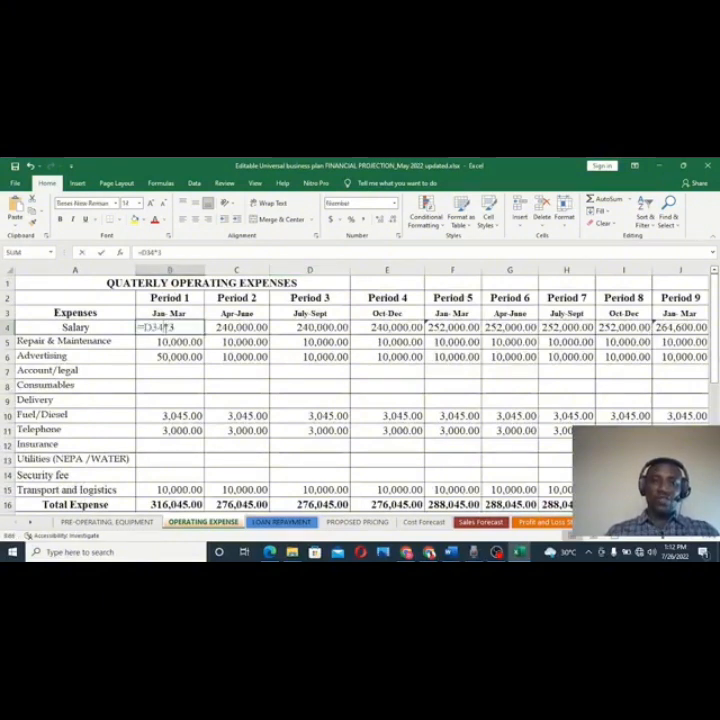
{"action": "left_click", "coordinate": [227, 327]}
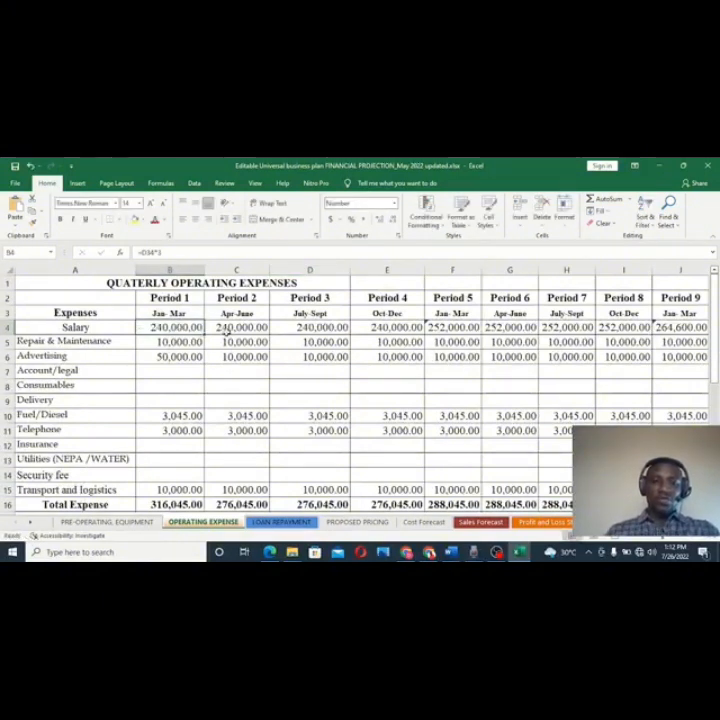
Step: Inspect the formula behind the Period 2 salary and examine the staff salary table below the quarterly expenses
{"action": "double_click", "coordinate": [230, 328]}
{"action": "key", "text": "Escape"}
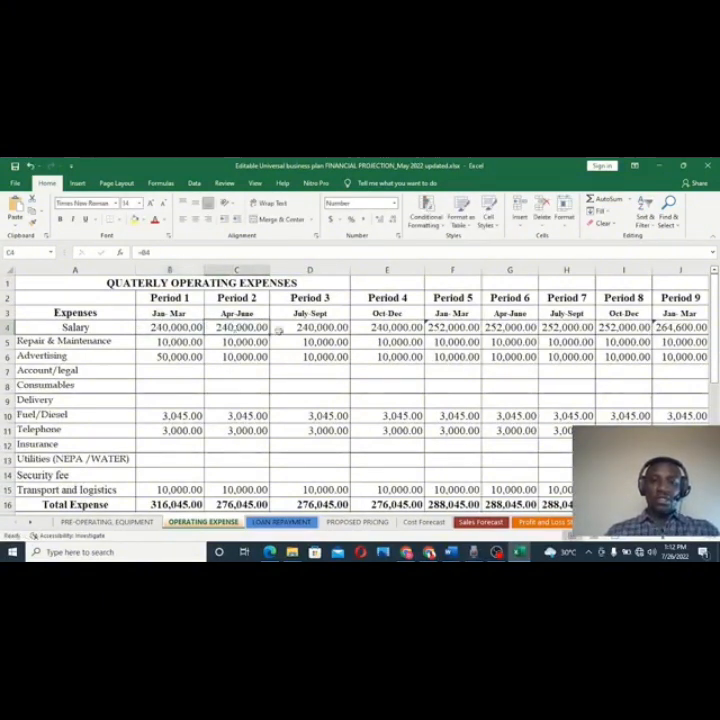
{"action": "scroll", "coordinate": [550, 436], "scroll_direction": "down", "scroll_amount": 6}
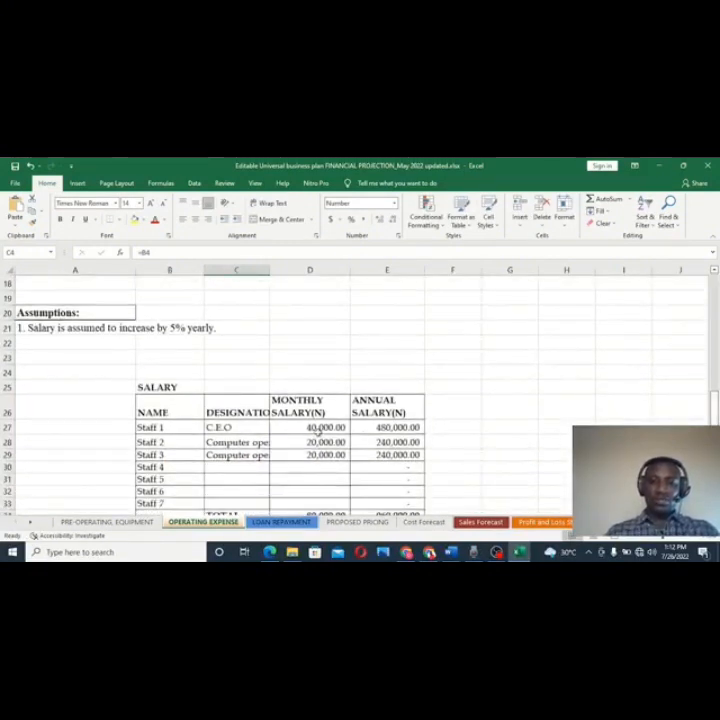
{"action": "scroll", "coordinate": [327, 500], "scroll_direction": "down", "scroll_amount": 1}
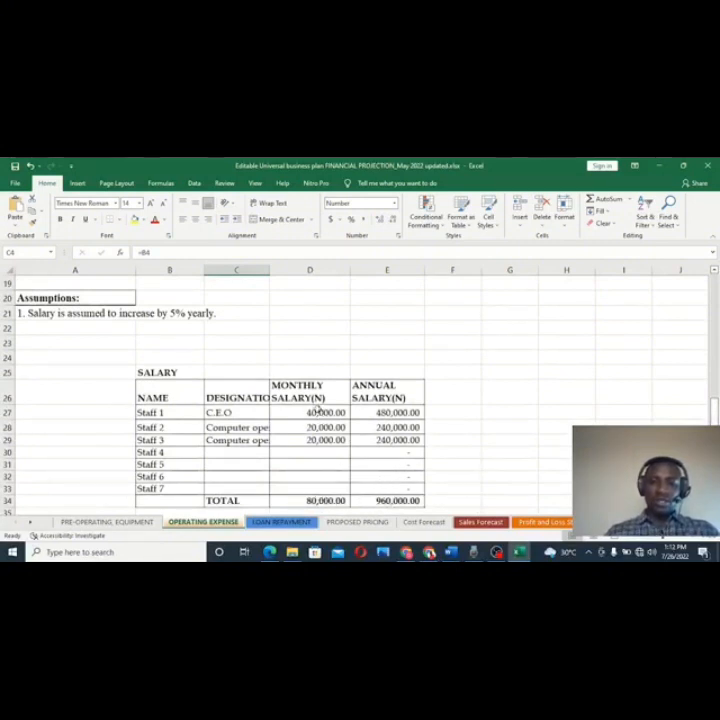
Step: Set the C.E.O's monthly salary to 100,000 in the salary table and check the salary row of the quarterly operating expenses
{"action": "double_click", "coordinate": [320, 412]}
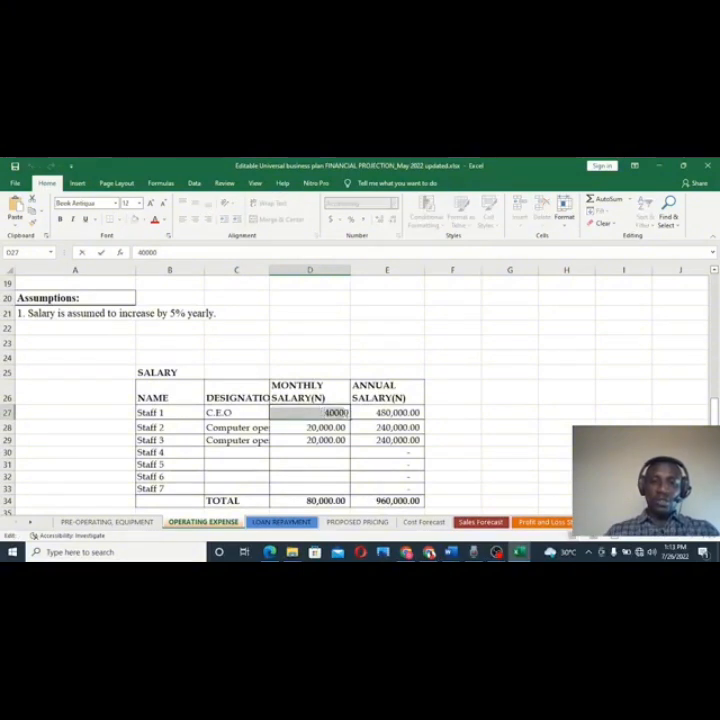
{"action": "double_click", "coordinate": [335, 412]}
{"action": "type", "text": "100,"}
{"action": "type", "text": "0"}
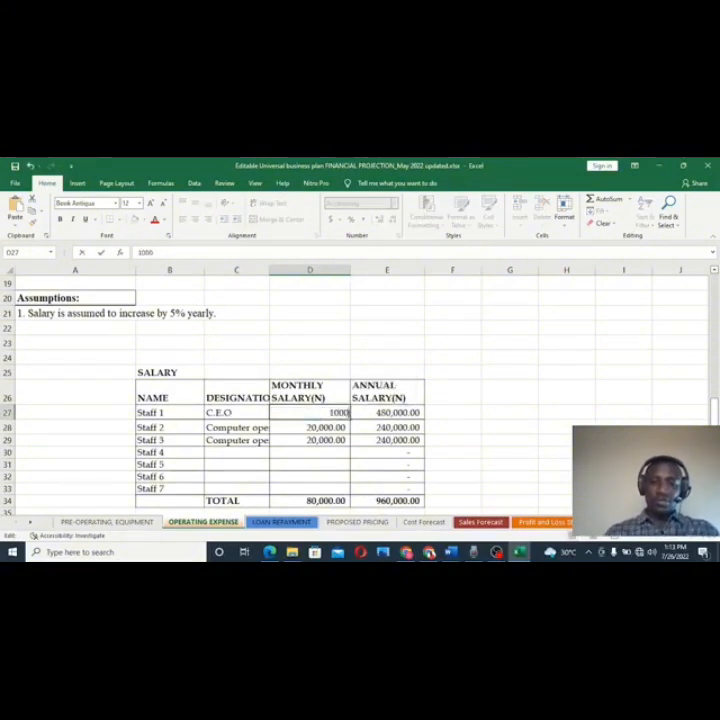
{"action": "type", "text": "00"}
{"action": "key", "text": "Return"}
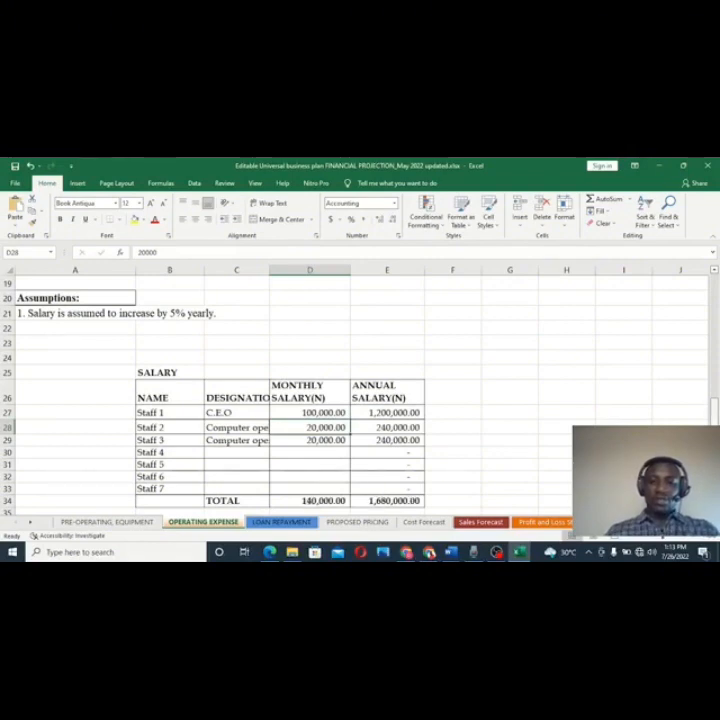
{"action": "scroll", "coordinate": [360, 400], "scroll_direction": "up", "scroll_amount": 6}
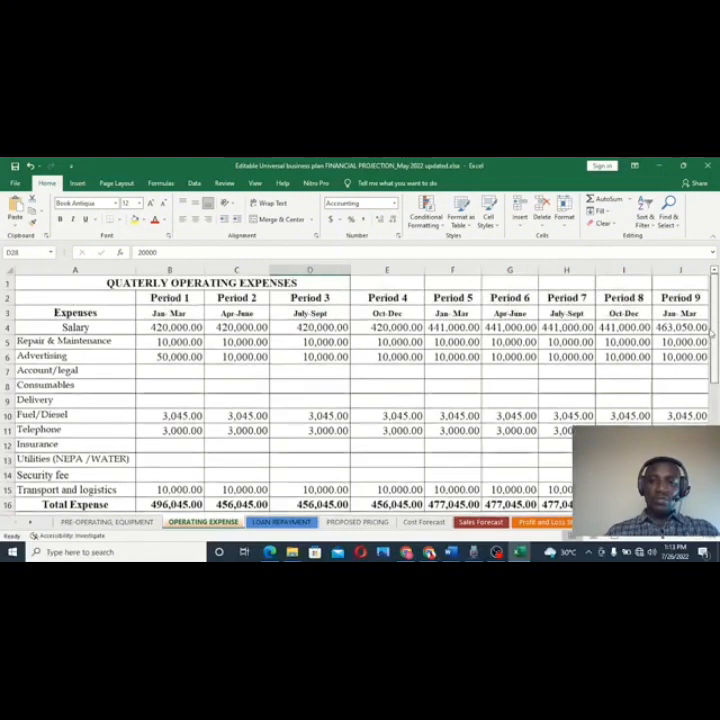
Step: Try "fuel/Diesel" in place of the Consumables expense label, and leave that label cell blank
{"action": "scroll", "coordinate": [360, 400], "scroll_direction": "down", "scroll_amount": 1}
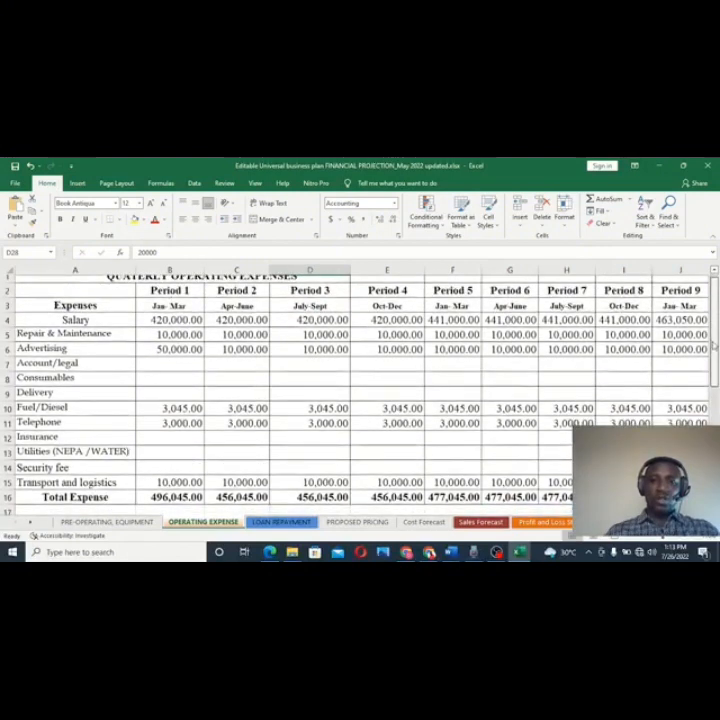
{"action": "scroll", "coordinate": [360, 400], "scroll_direction": "down", "scroll_amount": 1}
{"action": "scroll", "coordinate": [66, 341], "scroll_direction": "down", "scroll_amount": 1}
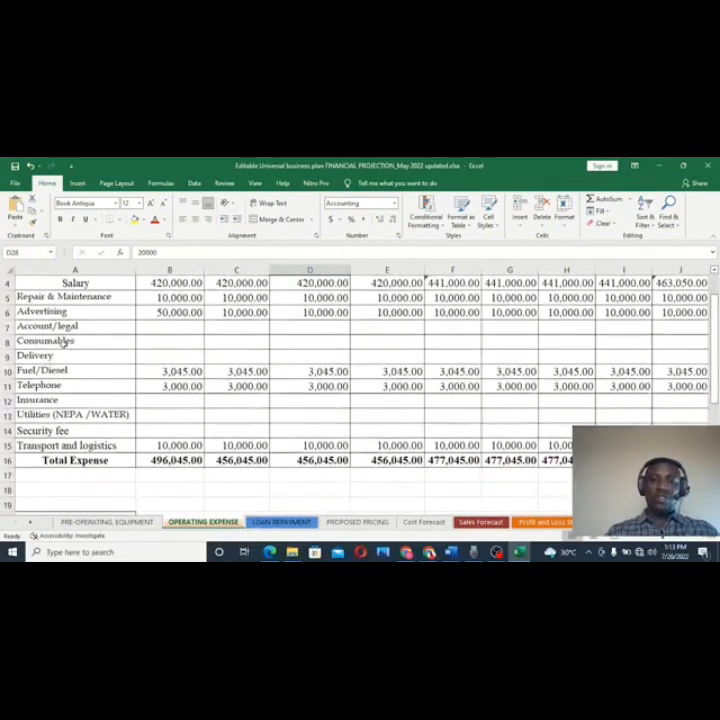
{"action": "double_click", "coordinate": [67, 341]}
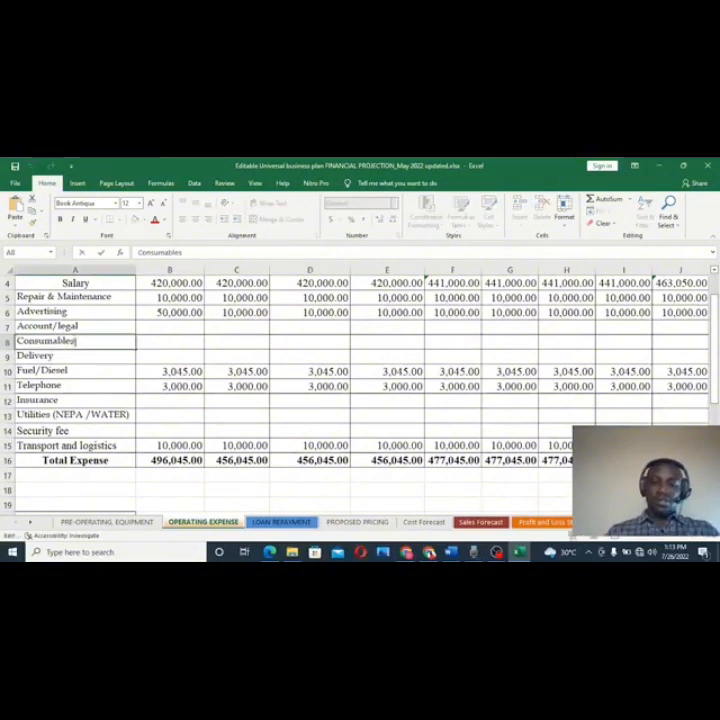
{"action": "key", "text": "BackSpace"}
{"action": "key", "text": "BackSpace"}
{"action": "key", "text": "BackSpace"}
{"action": "key", "text": "BackSpace"}
{"action": "key", "text": "BackSpace"}
{"action": "key", "text": "BackSpace"}
{"action": "key", "text": "BackSpace"}
{"action": "key", "text": "BackSpace"}
{"action": "key", "text": "BackSpace"}
{"action": "key", "text": "BackSpace"}
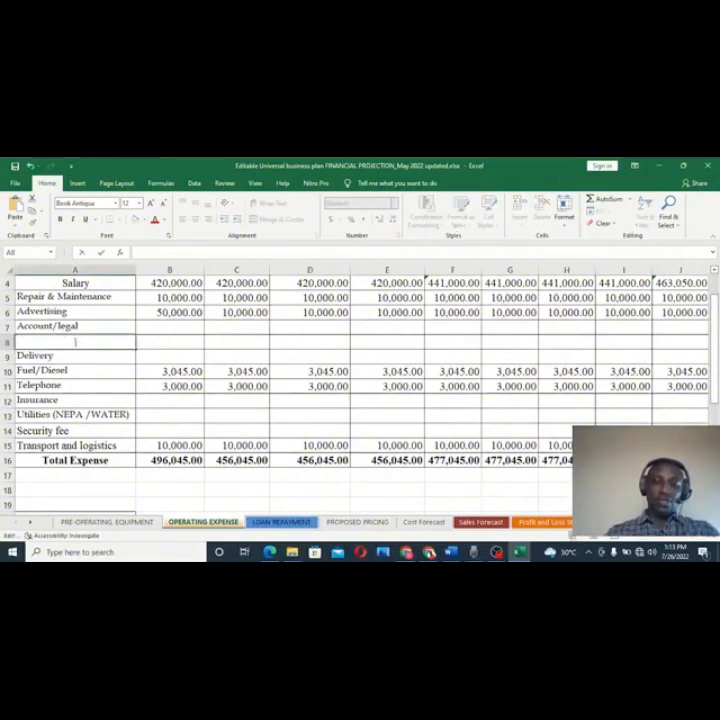
{"action": "type", "text": "fuel/Diesel"}
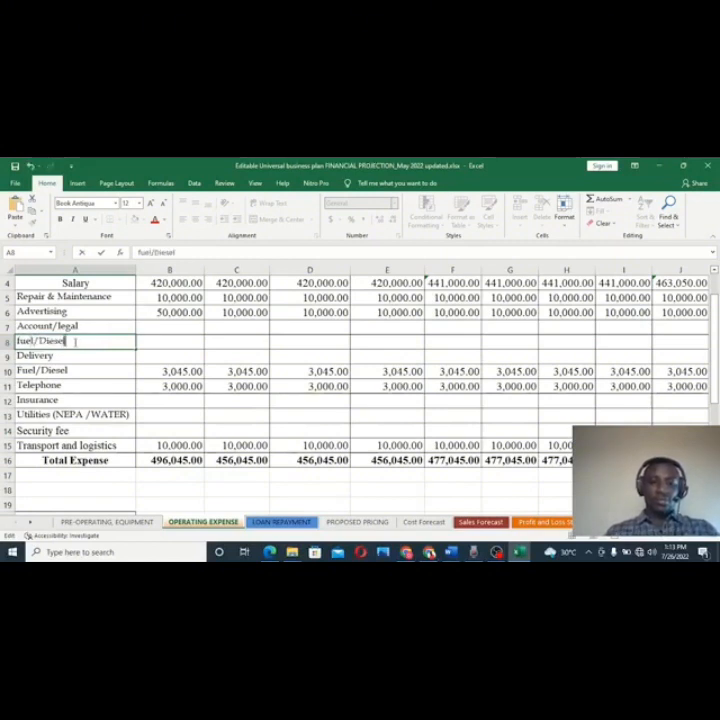
{"action": "key", "text": "BackSpace"}
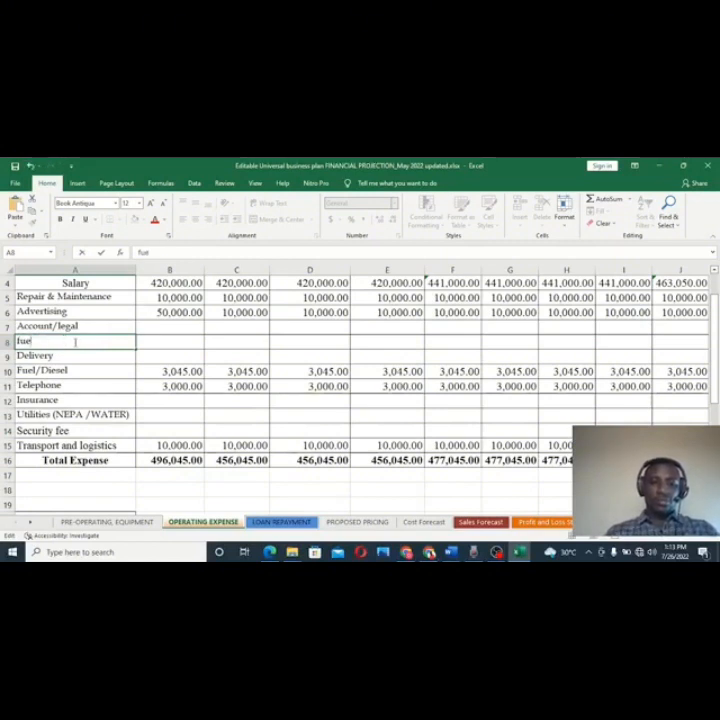
{"action": "key", "text": "BackSpace"}
{"action": "key", "text": "BackSpace"}
{"action": "key", "text": "BackSpace"}
{"action": "key", "text": "BackSpace"}
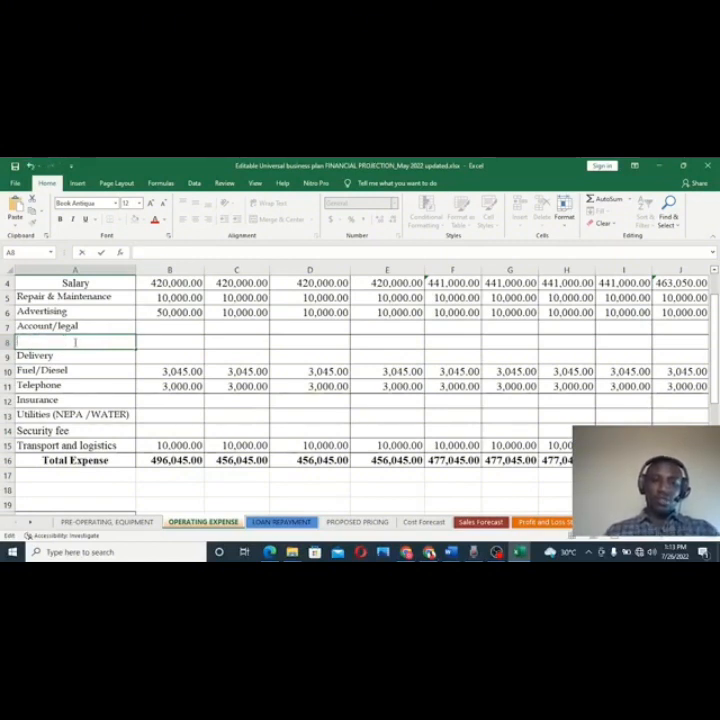
{"action": "left_click", "coordinate": [77, 373]}
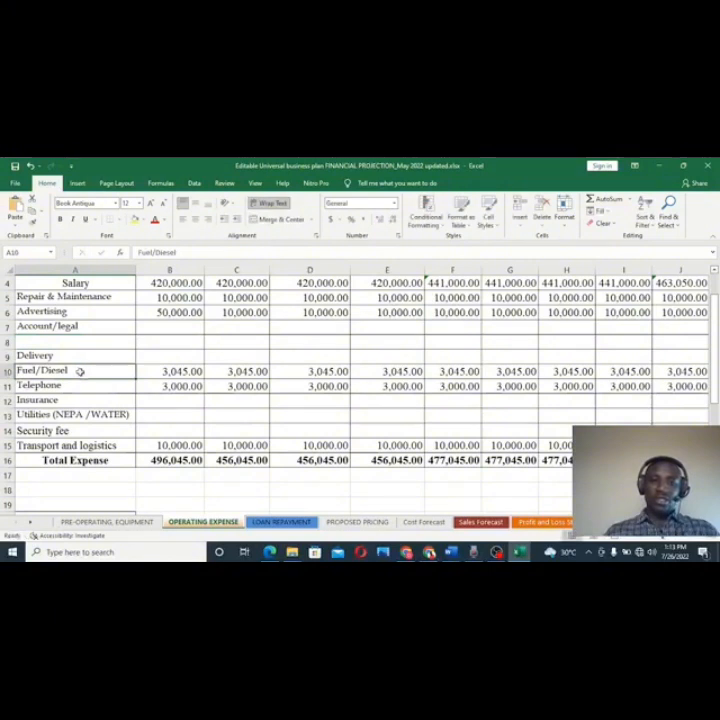
Step: Open the LOAN REPAYMENT sheet and review the capital estimate, sources of funds, assumptions and repayment schedule at a readable size
{"action": "left_click", "coordinate": [298, 521]}
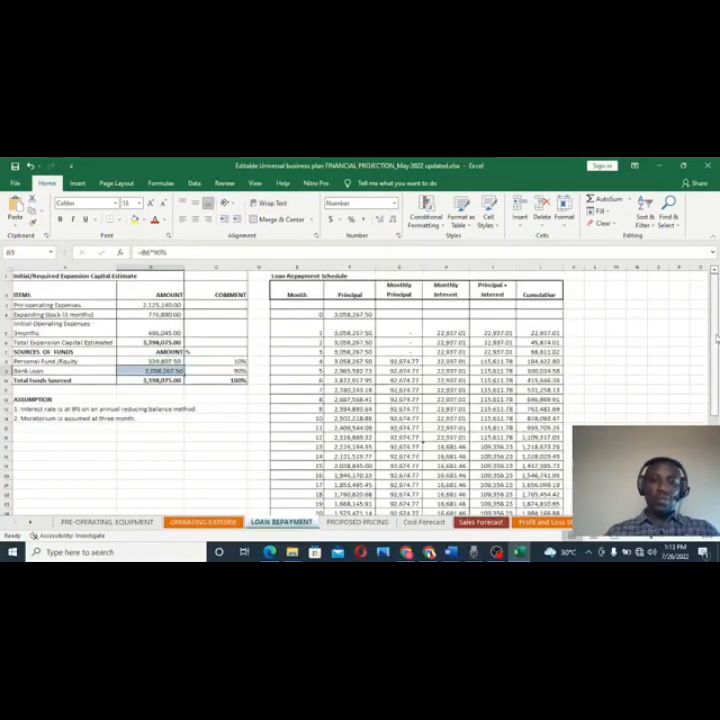
{"action": "scroll", "coordinate": [360, 390], "scroll_direction": "right", "scroll_amount": 2}
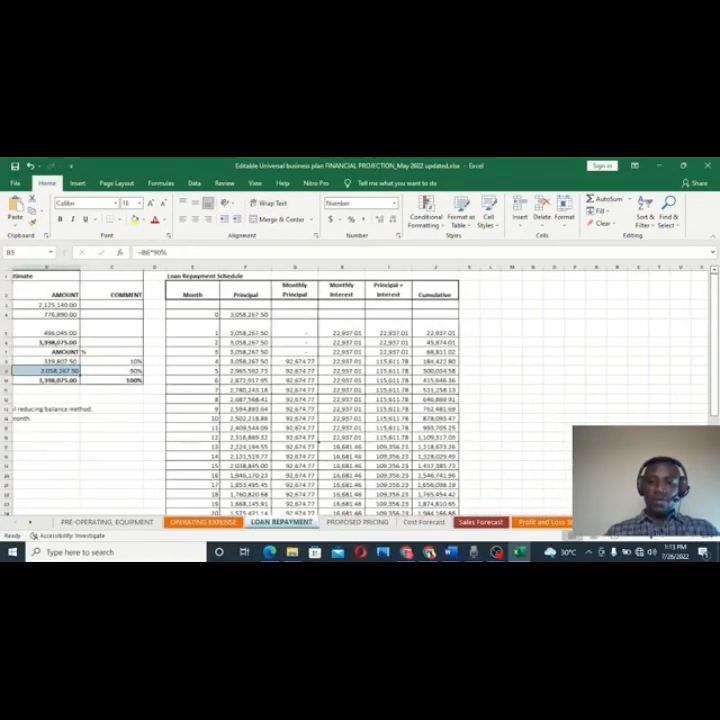
{"action": "scroll", "coordinate": [360, 390], "scroll_direction": "left", "scroll_amount": 2}
{"action": "scroll", "coordinate": [360, 390], "scroll_direction": "right", "scroll_amount": 2}
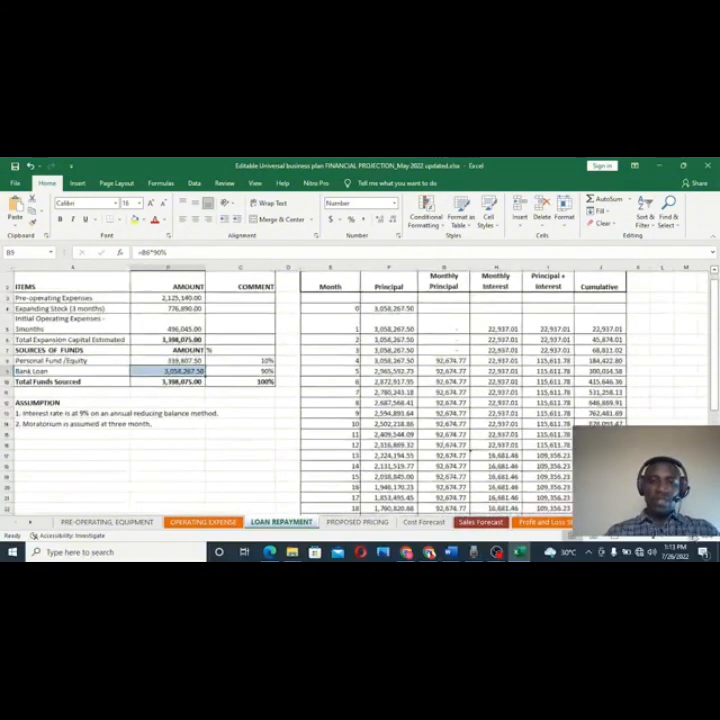
{"action": "scroll", "coordinate": [360, 390], "scroll_direction": "down", "scroll_amount": 1}
{"action": "scroll", "coordinate": [360, 390], "scroll_direction": "left", "scroll_amount": 2}
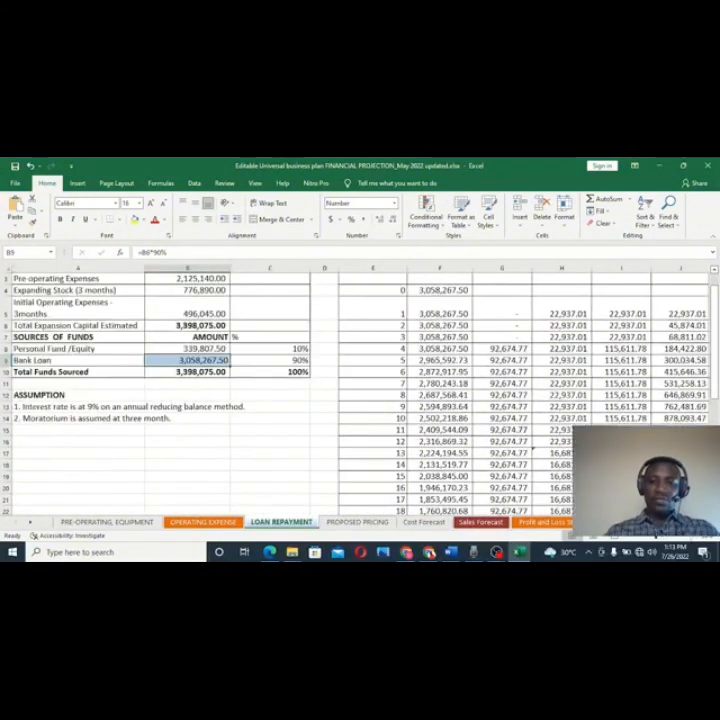
{"action": "scroll", "coordinate": [360, 390], "scroll_direction": "up", "scroll_amount": 1}
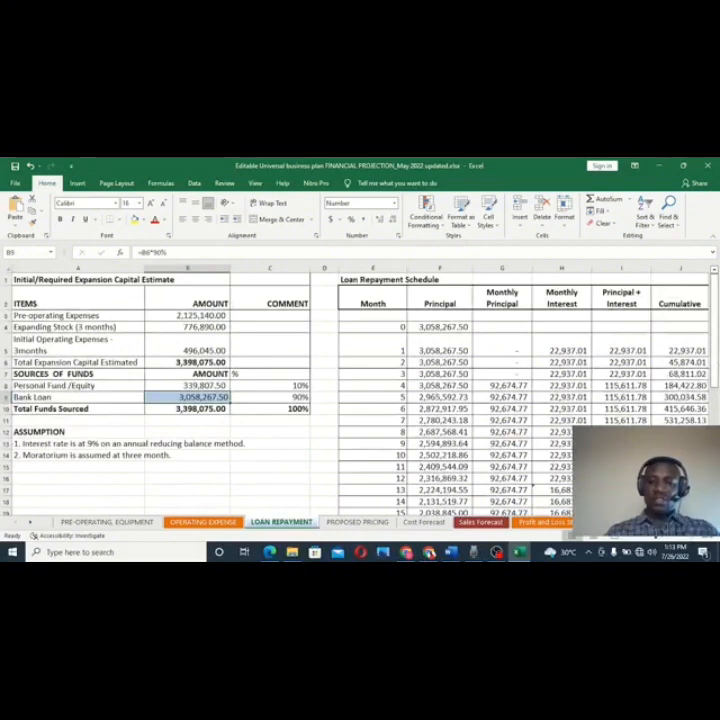
{"action": "left_click", "coordinate": [694, 537]}
{"action": "left_click", "coordinate": [694, 537]}
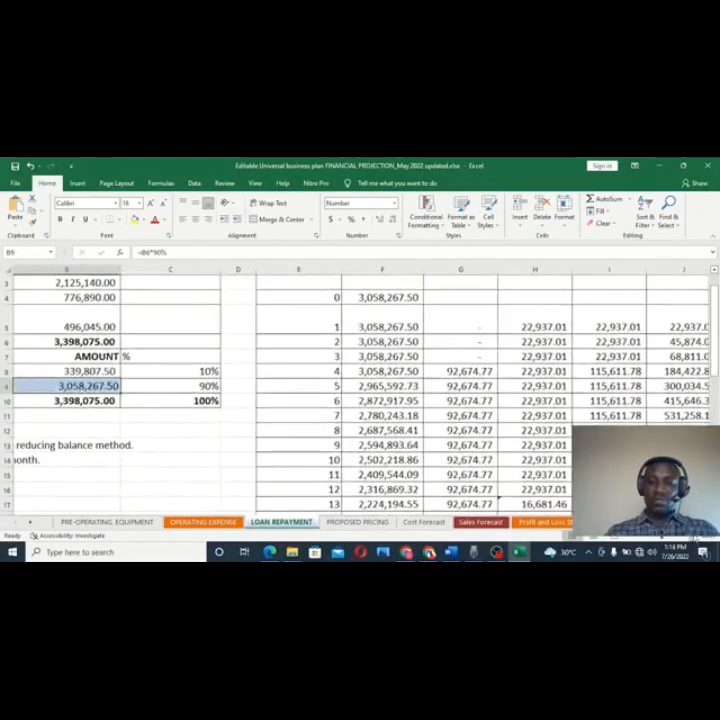
{"action": "scroll", "coordinate": [300, 395], "scroll_direction": "left", "scroll_amount": 1}
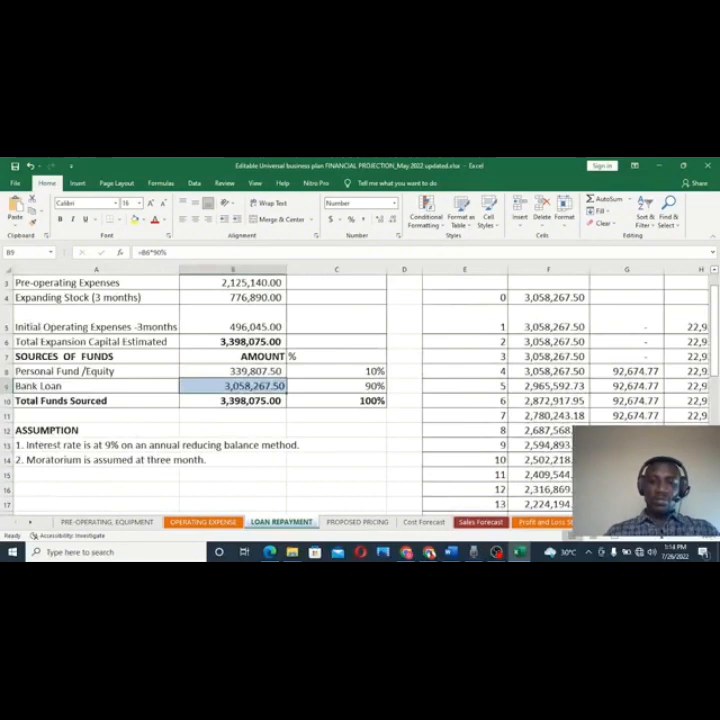
{"action": "scroll", "coordinate": [450, 360], "scroll_direction": "up", "scroll_amount": 1}
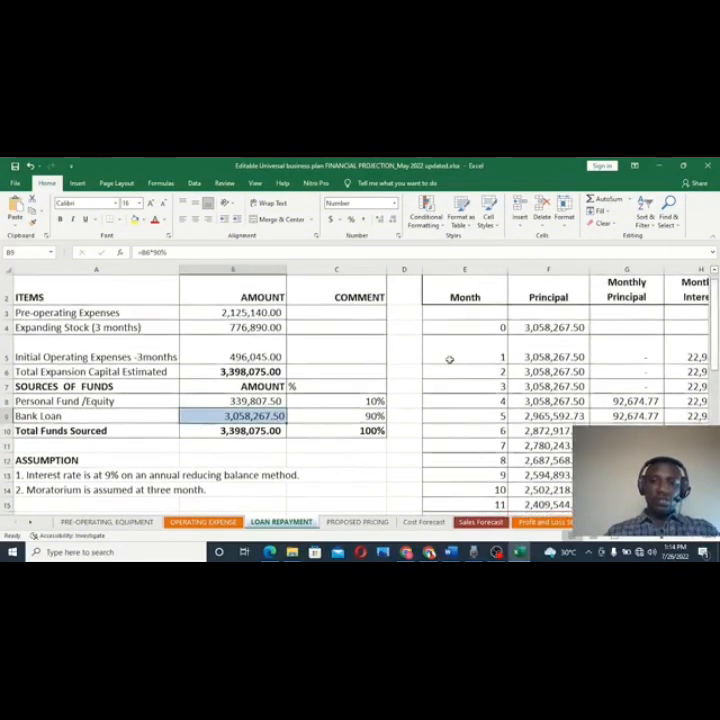
Step: Inspect the Personal Fund/Equity percentage and the formula behind its amount
{"action": "double_click", "coordinate": [366, 401]}
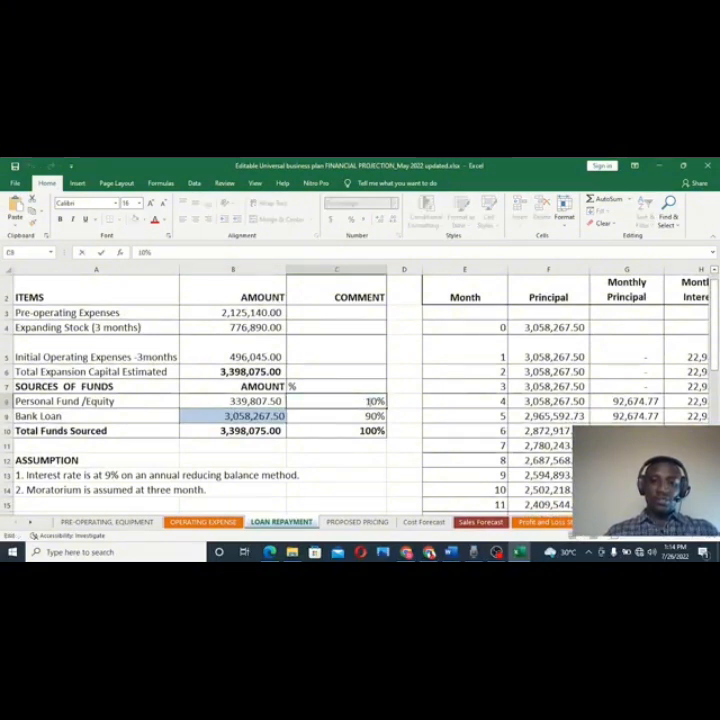
{"action": "double_click", "coordinate": [277, 399]}
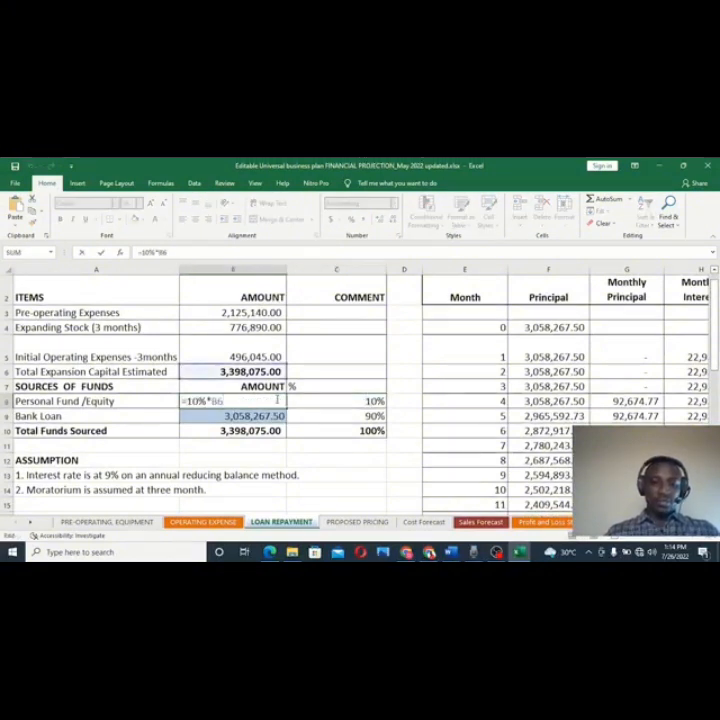
{"action": "key", "text": "Escape"}
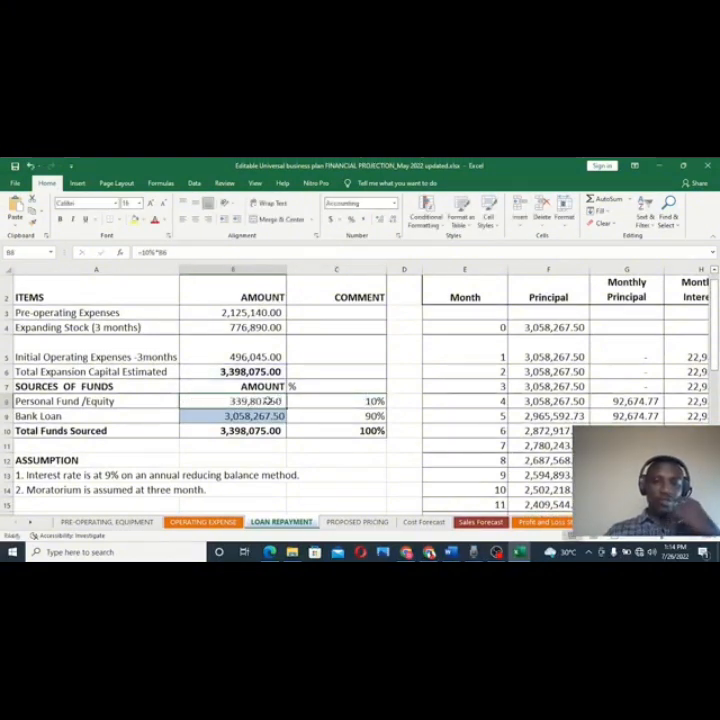
Step: Change the Personal Fund/Equity amount formula to =20%*B6
{"action": "double_click", "coordinate": [268, 400]}
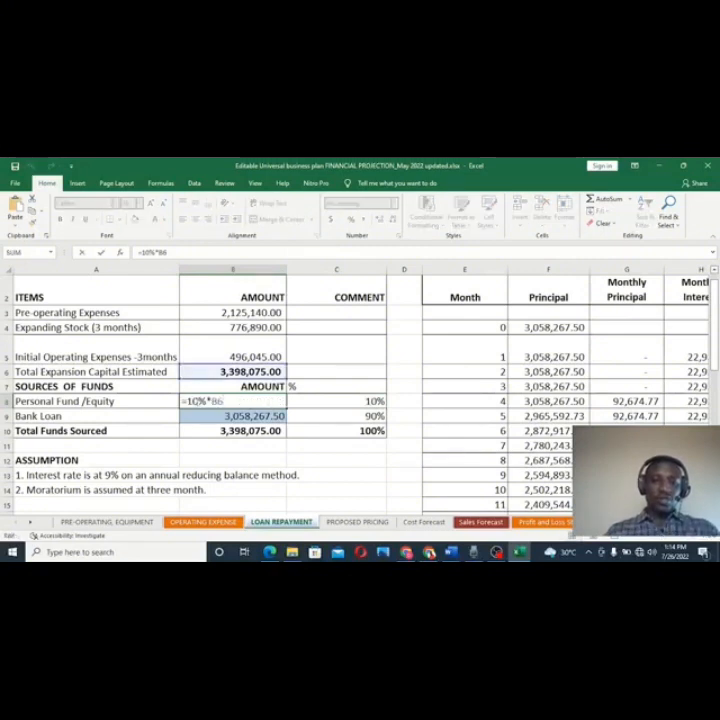
{"action": "key", "text": "BackSpace"}
{"action": "type", "text": "2"}
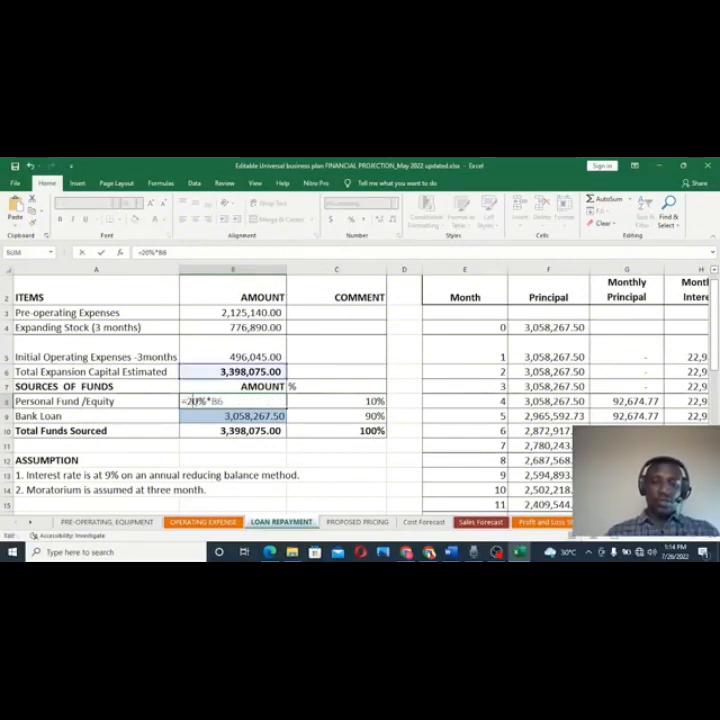
{"action": "key", "text": "Return"}
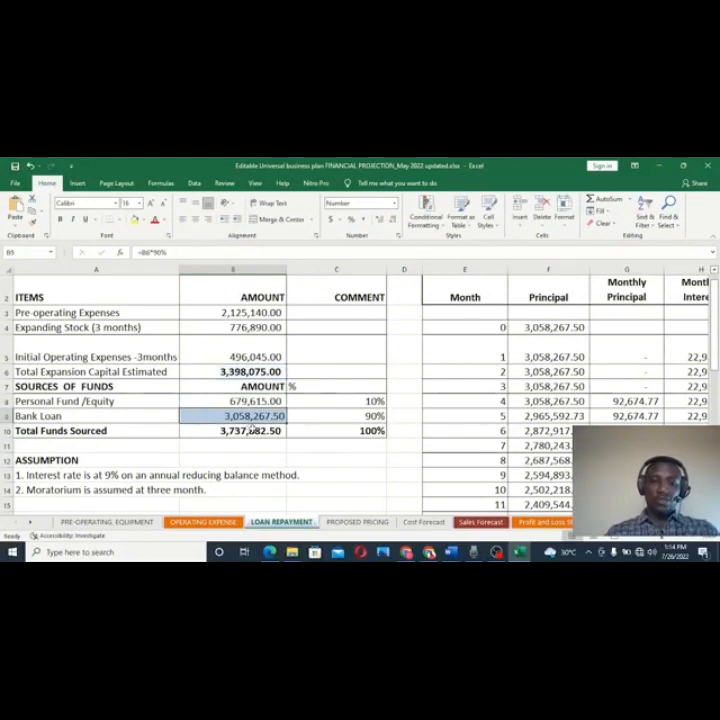
Step: Change the Bank Loan amount formula to =B6*80%, and select the Personal Fund/Equity percentage
{"action": "double_click", "coordinate": [235, 416]}
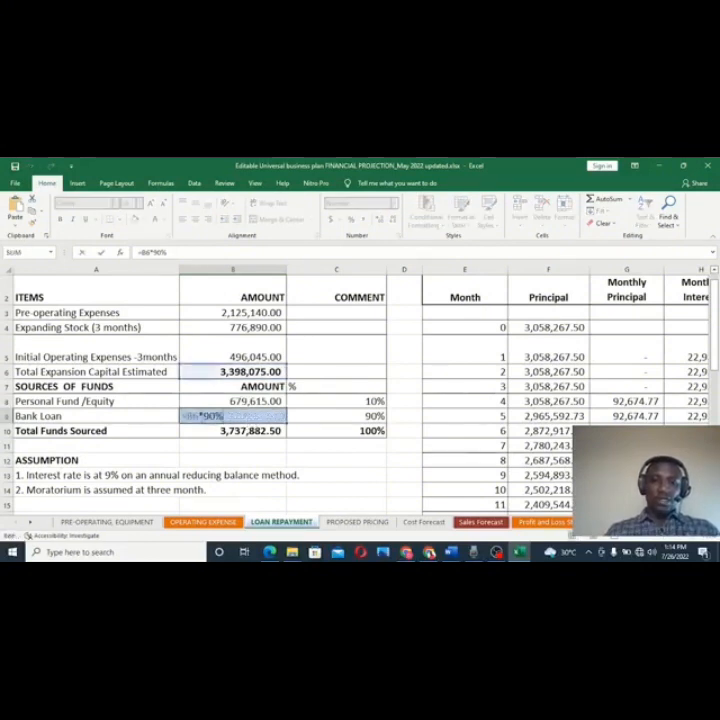
{"action": "key", "text": "BackSpace"}
{"action": "key", "text": "BackSpace"}
{"action": "type", "text": "80"}
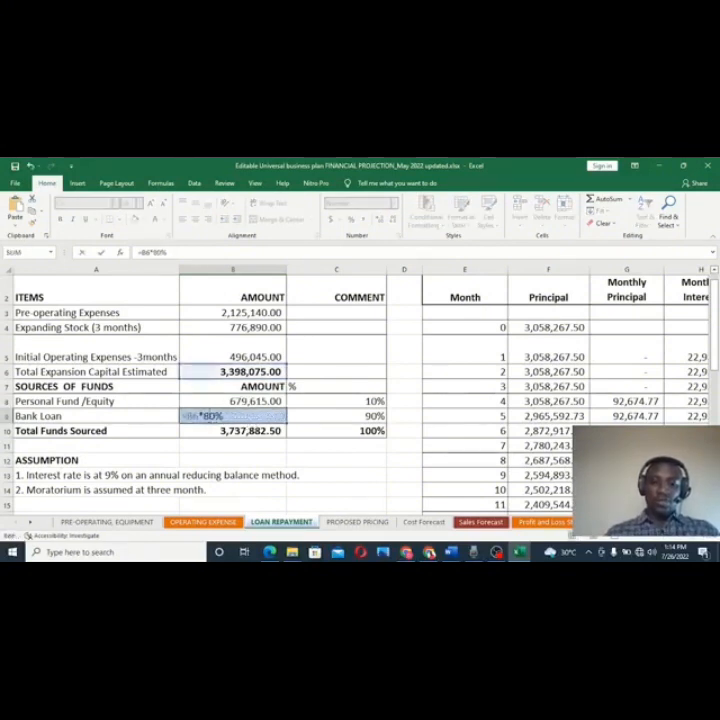
{"action": "key", "text": "Return"}
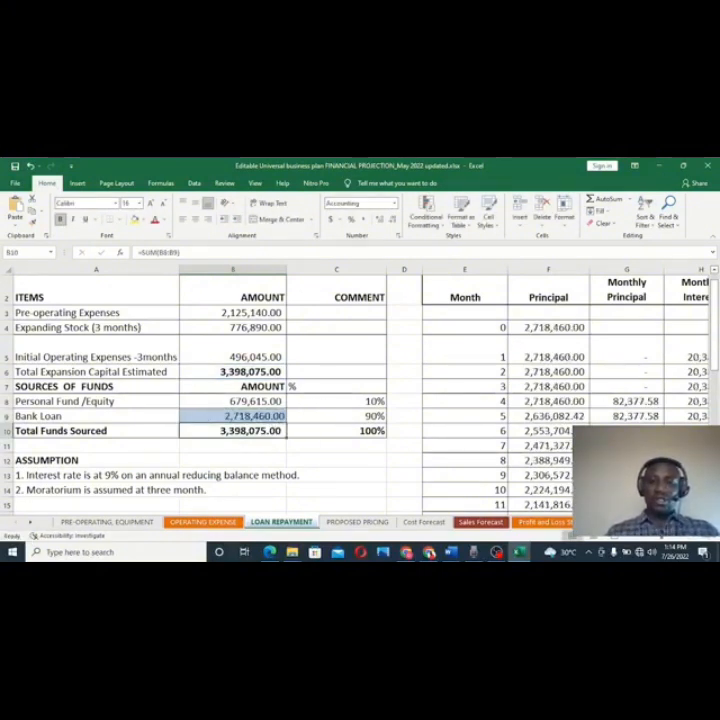
{"action": "left_click", "coordinate": [372, 401]}
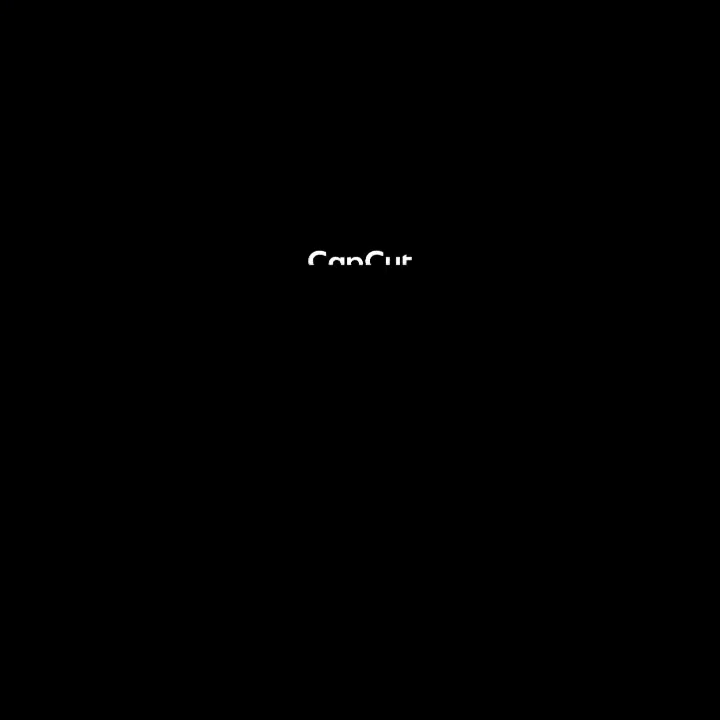